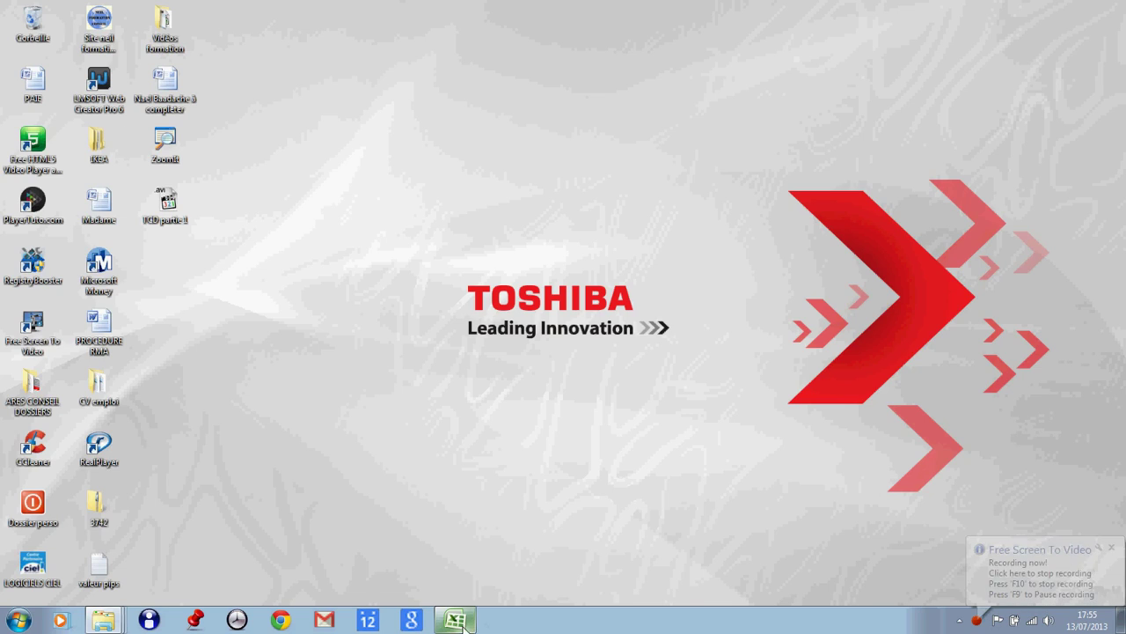
Bring the Excel workbook back and inspect the salesperson and date cells on Données
left_click(218, 335)
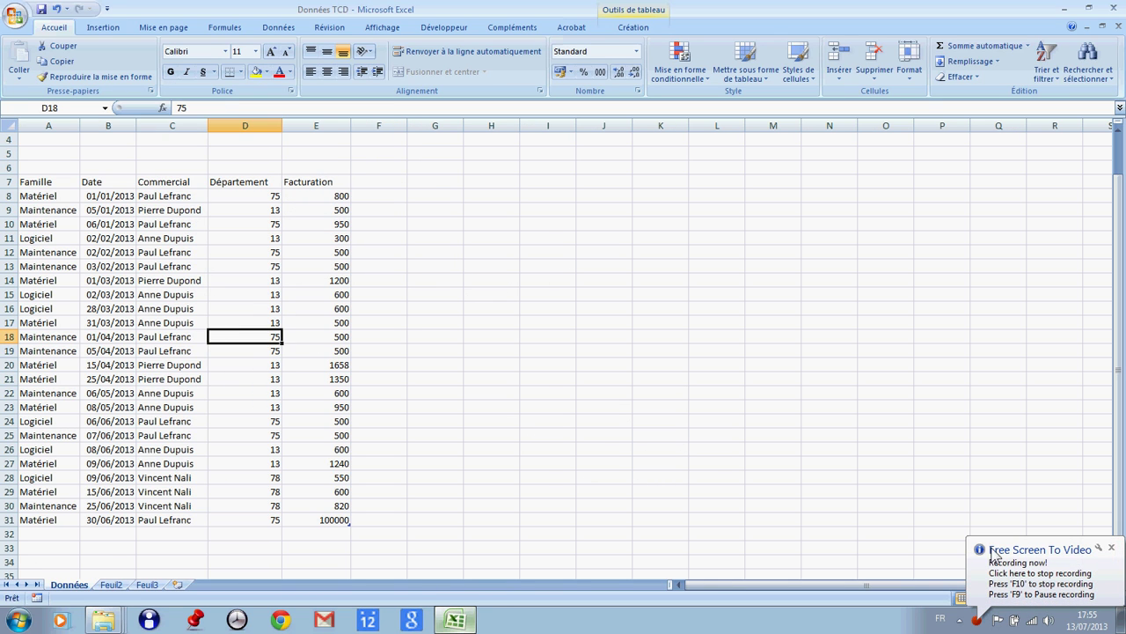
left_click(1029, 582)
left_click(138, 275)
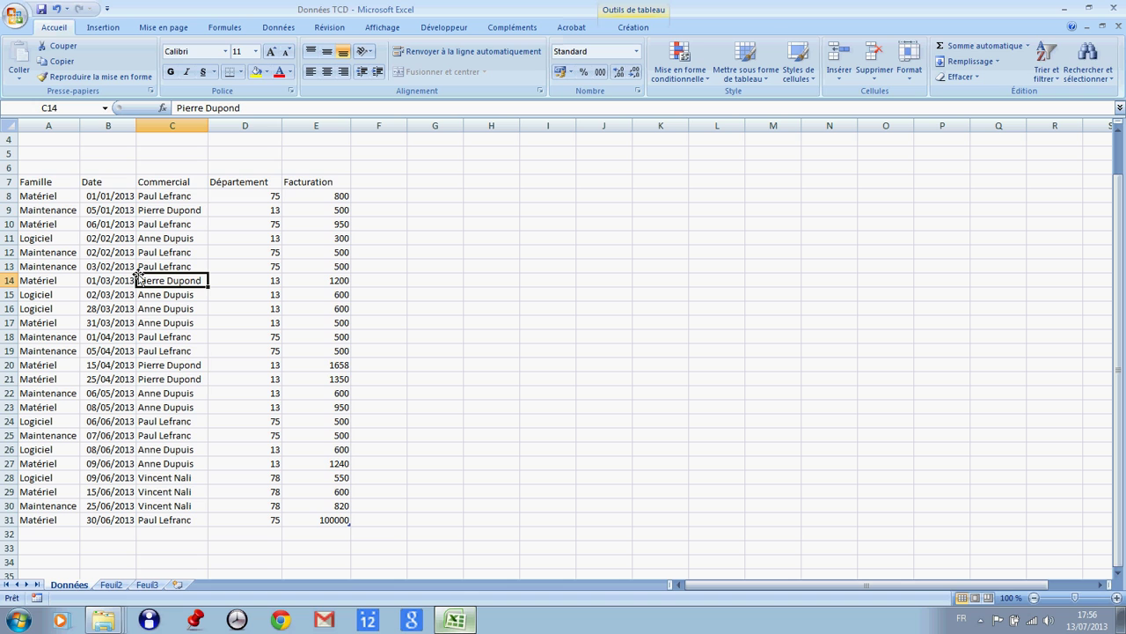
left_click(148, 232)
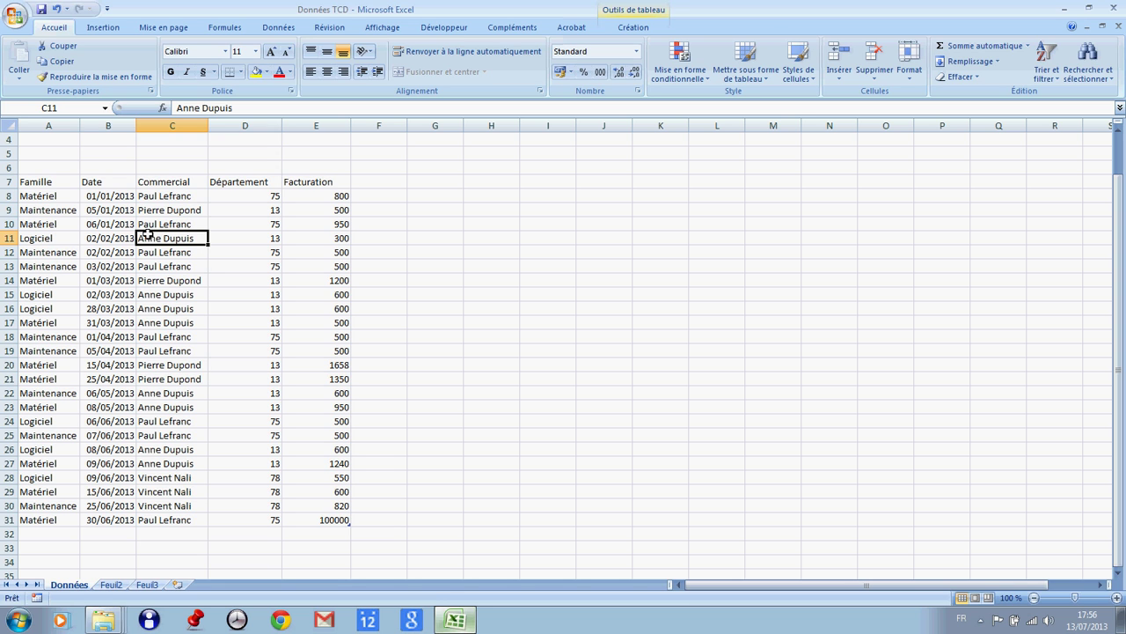
left_click(172, 224)
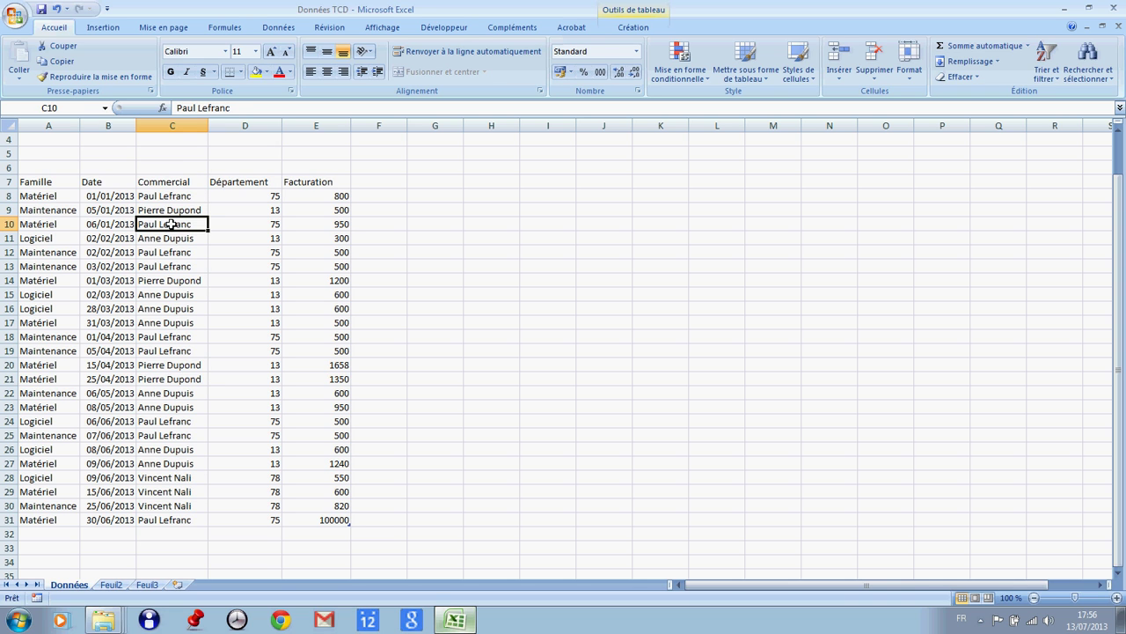
left_click(158, 240)
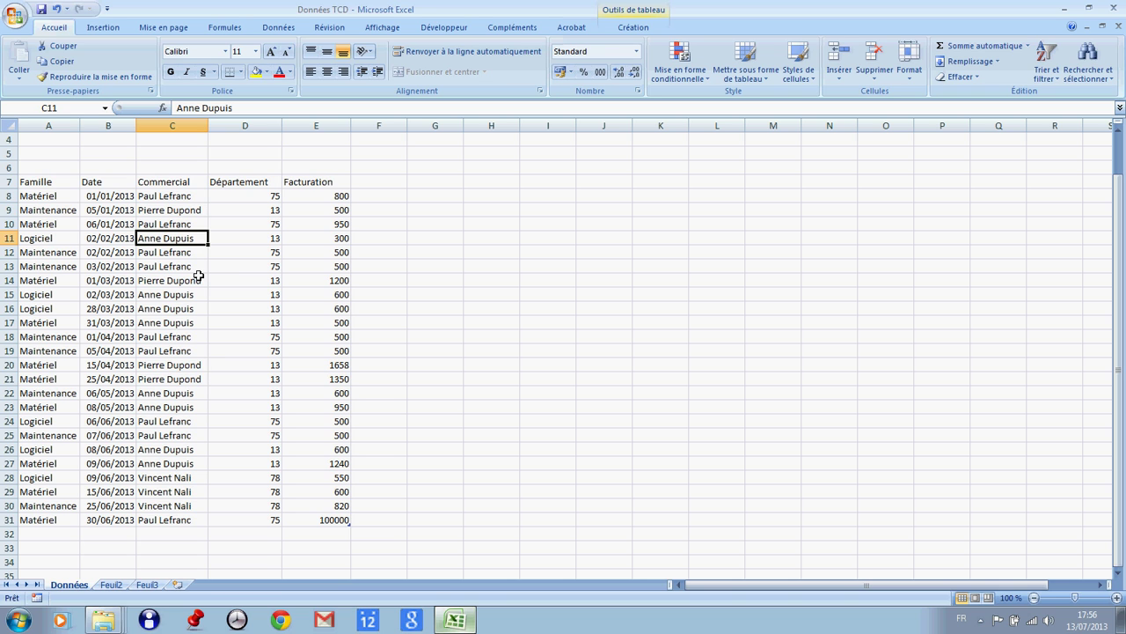
left_click(114, 241)
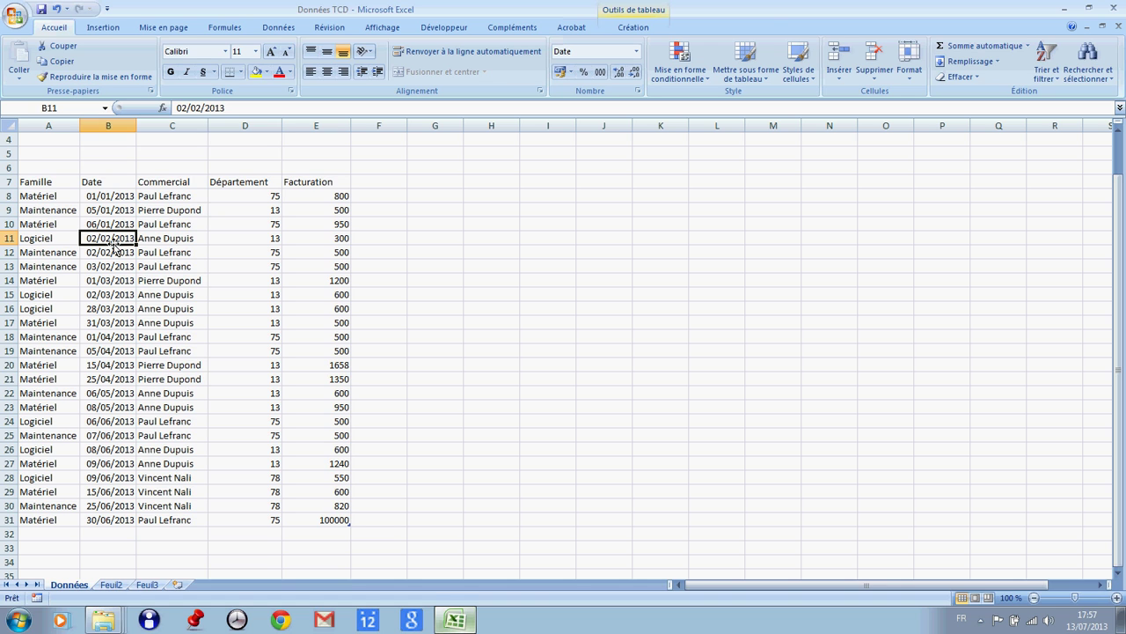
left_click(166, 242)
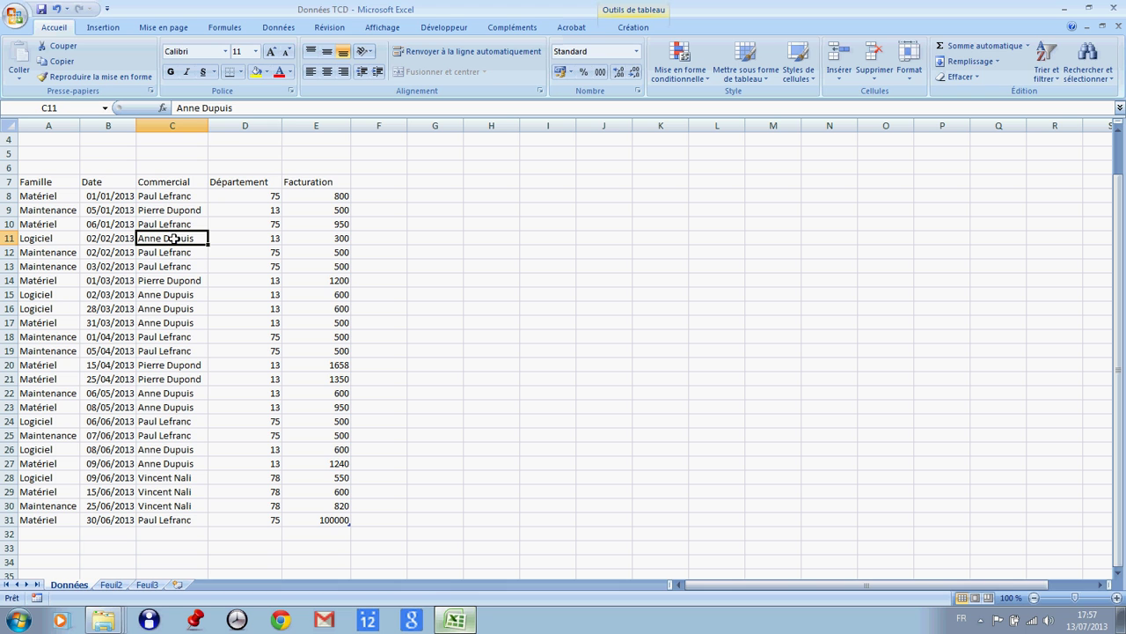
Select the whole sales list A7:E31 including the header row
mouse_move(46, 184)
left_mouse_down()
mouse_move(333, 420)
mouse_move(337, 521)
left_mouse_up()
left_click(176, 338)
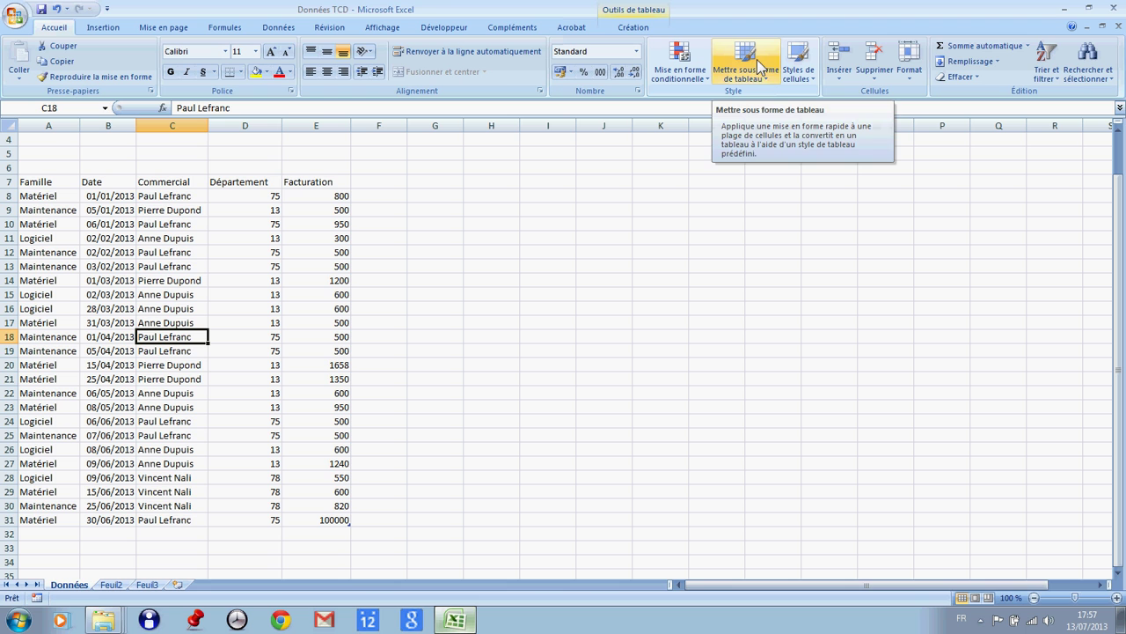
left_click(757, 59)
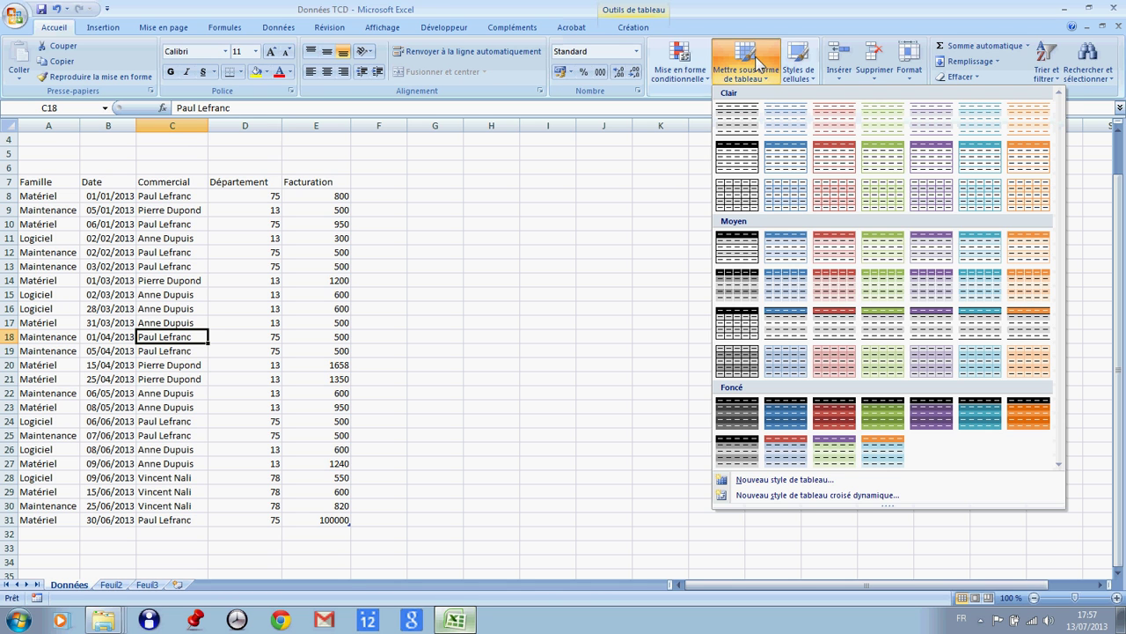
Format A7:E31 as a table with headers, using a light blue banded Clair style
left_click(787, 117)
left_click(158, 265)
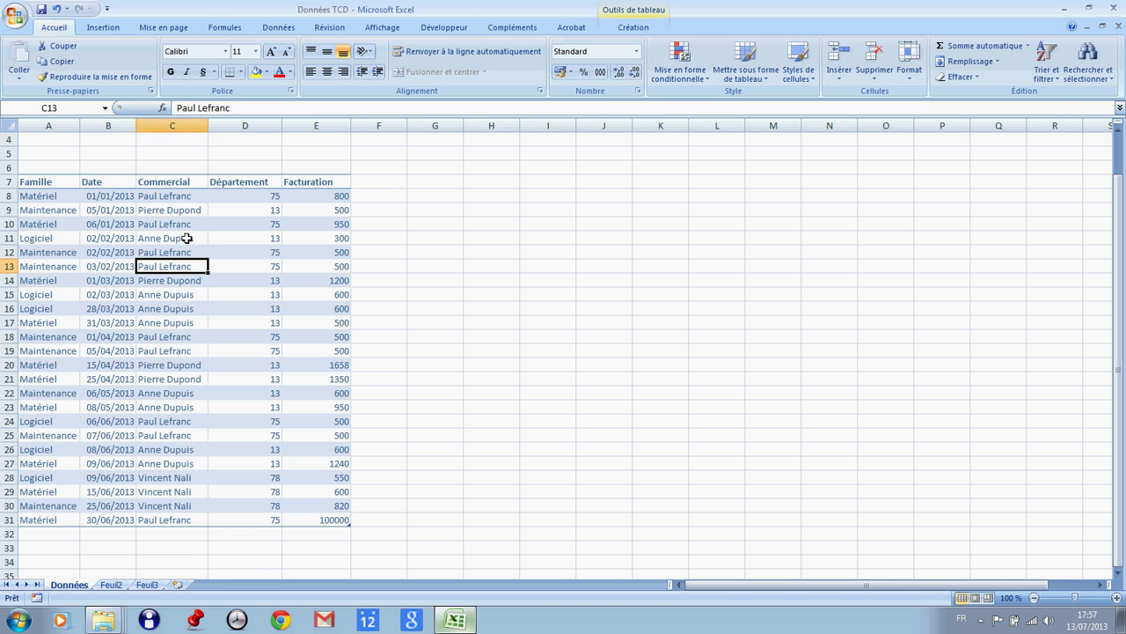
left_click(160, 242)
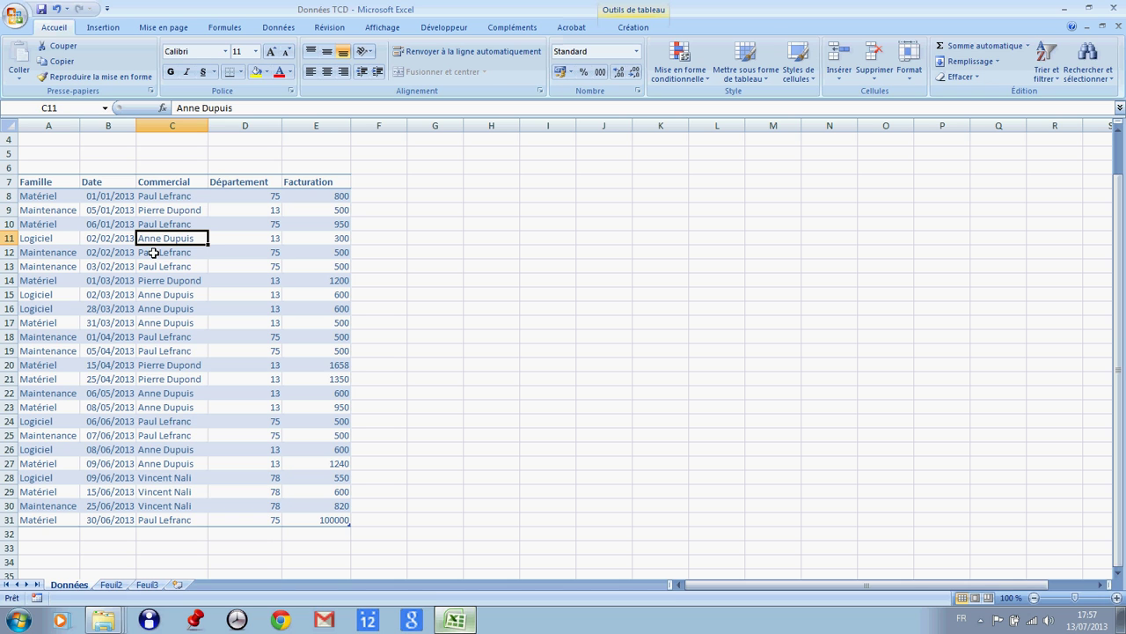
left_click(157, 268)
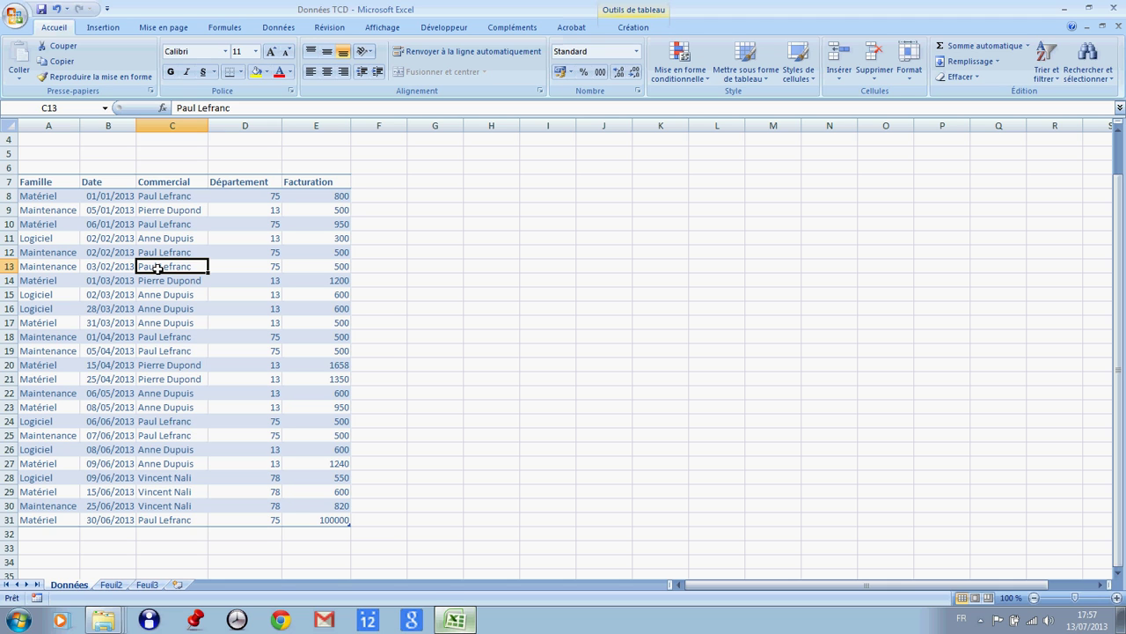
left_click(105, 28)
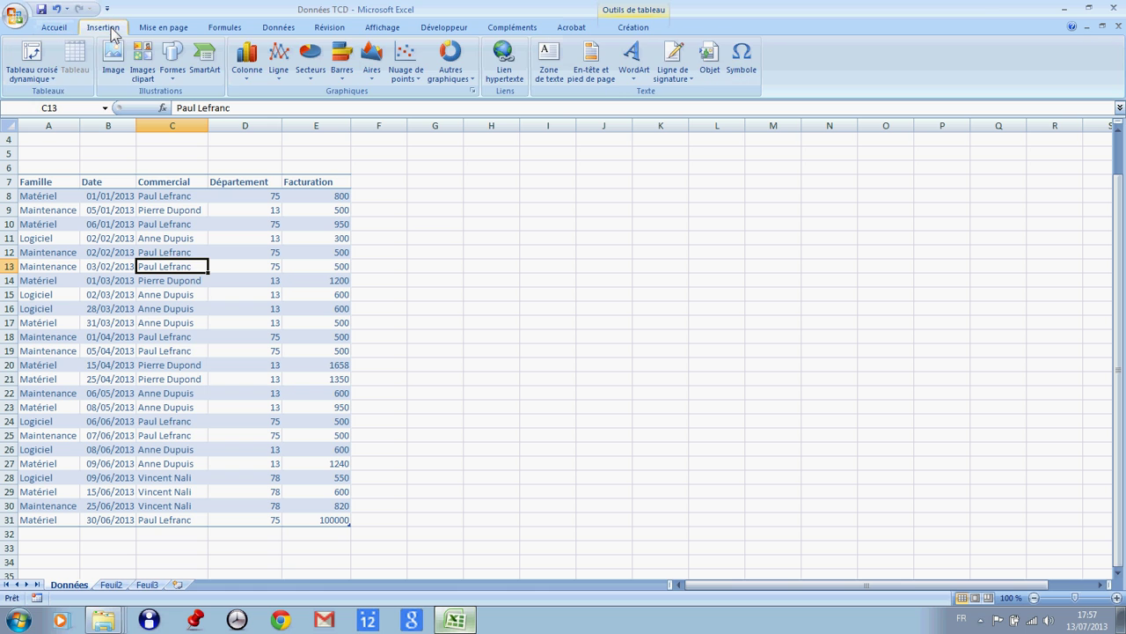
Create a pivot table from Tableau1 on new sheet Feuil7, with Famille as a row field
left_click(31, 55)
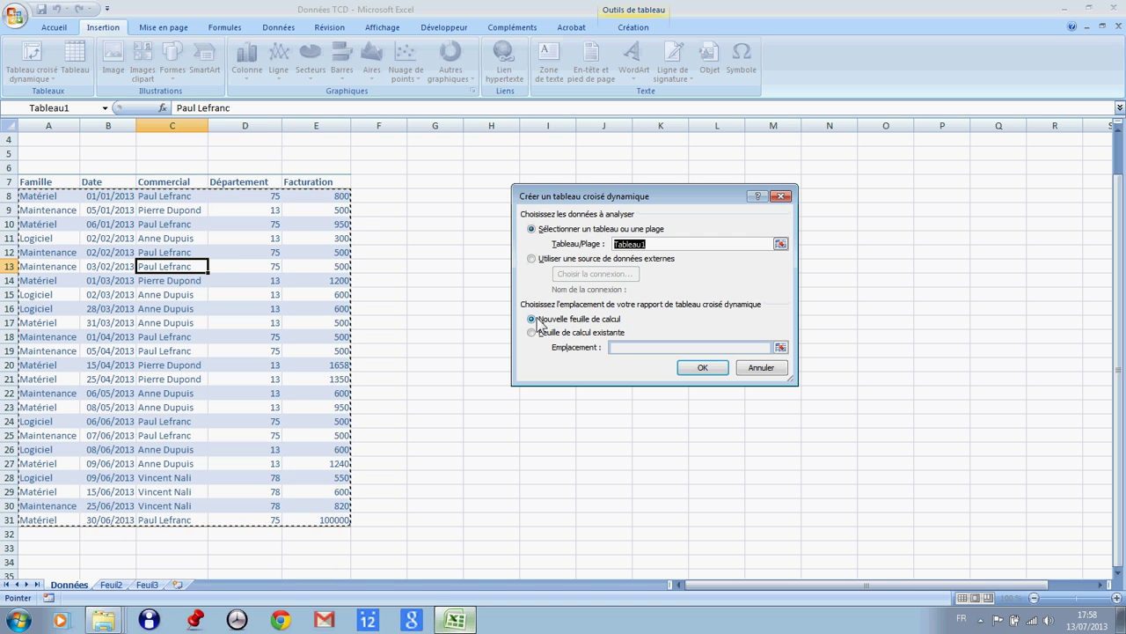
left_click(704, 368)
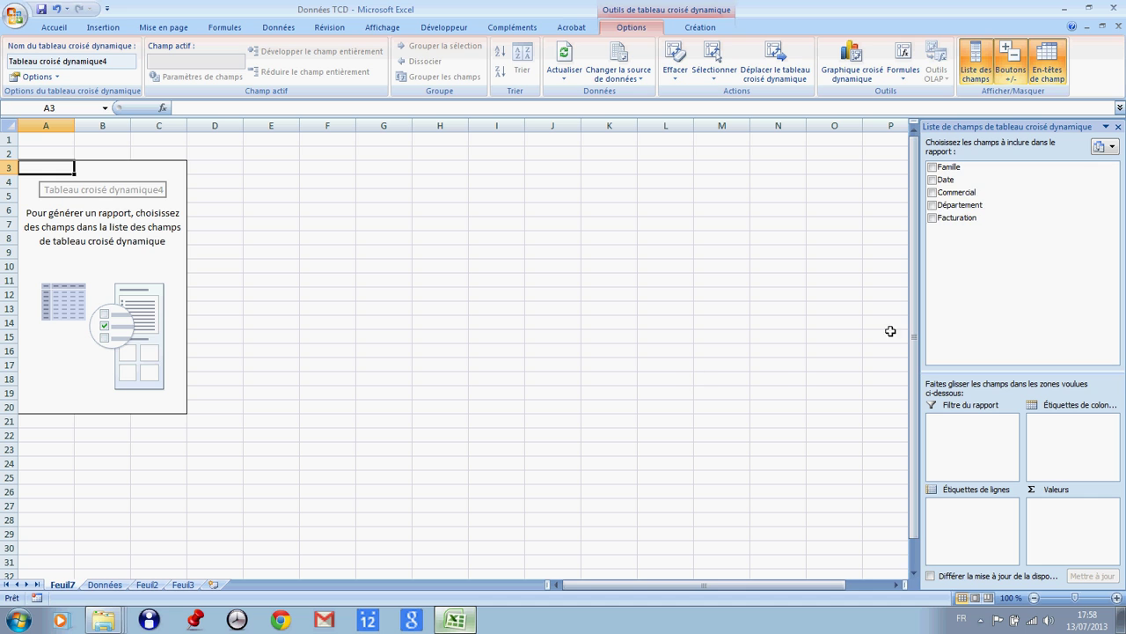
left_click(932, 167)
Add Date and Commercial as rows and Département and Facturation sums, checking the Données source
left_click(932, 180)
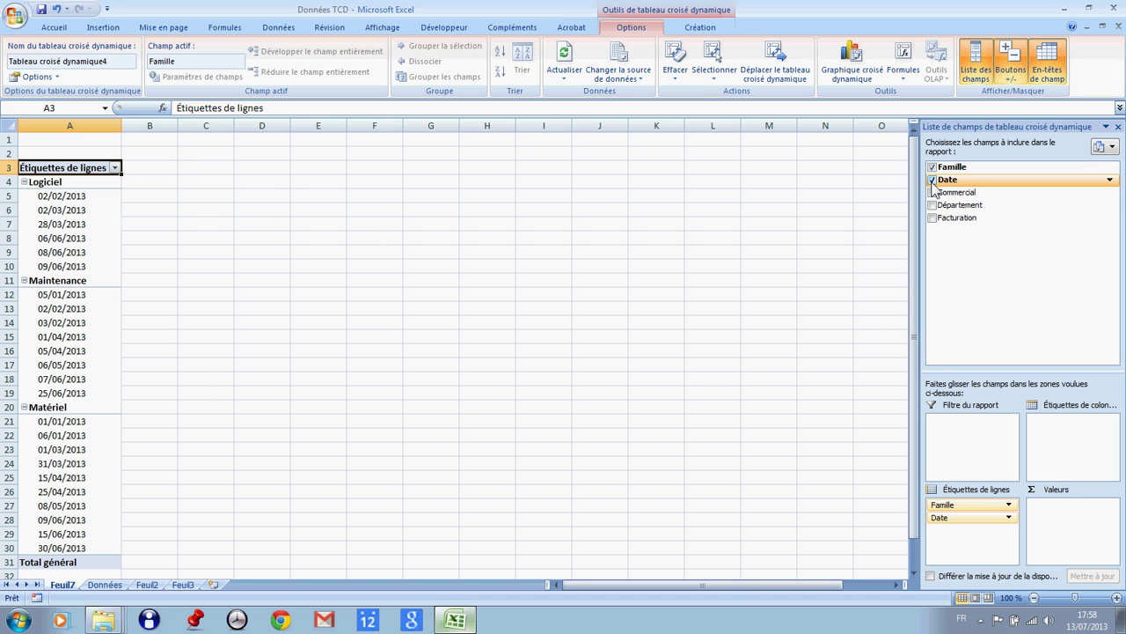
left_click(932, 192)
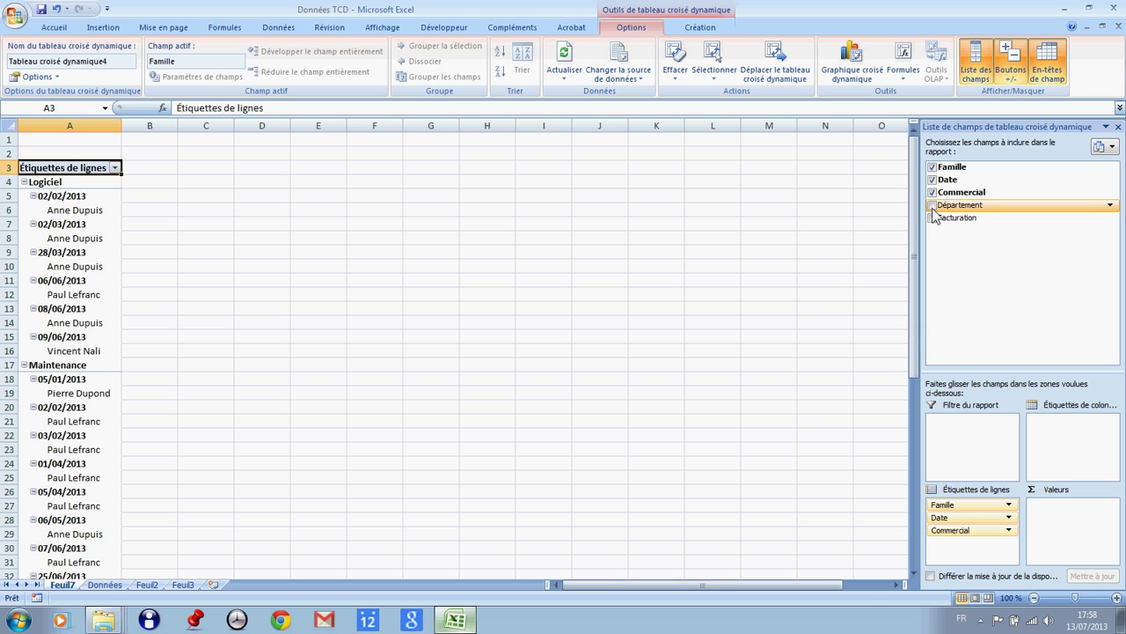
left_click(932, 206)
left_click(932, 217)
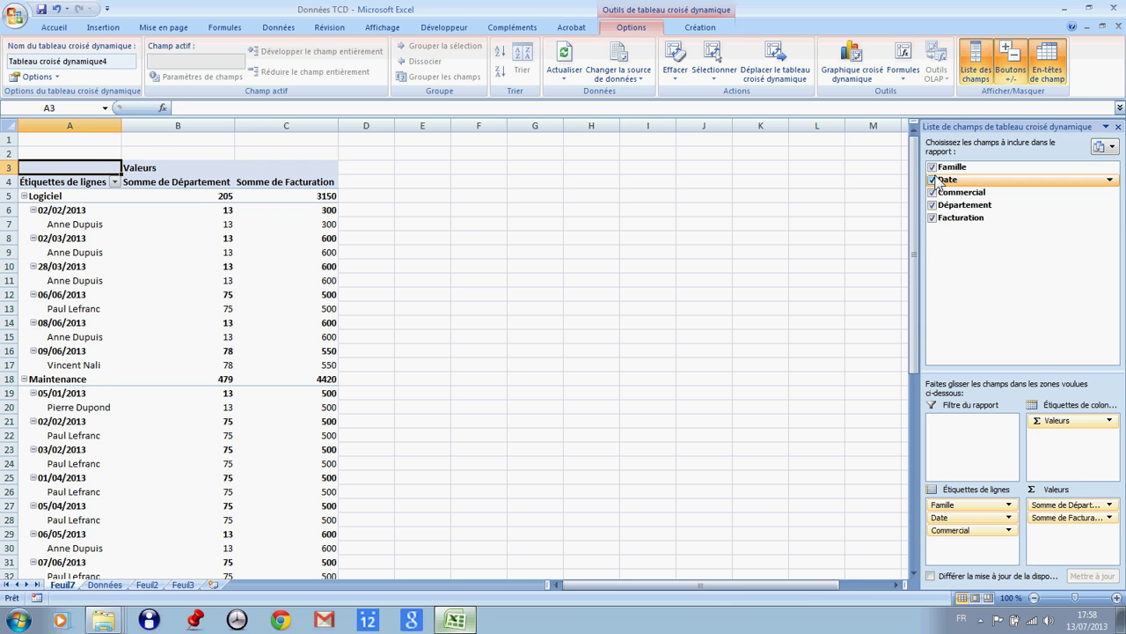
left_click(105, 585)
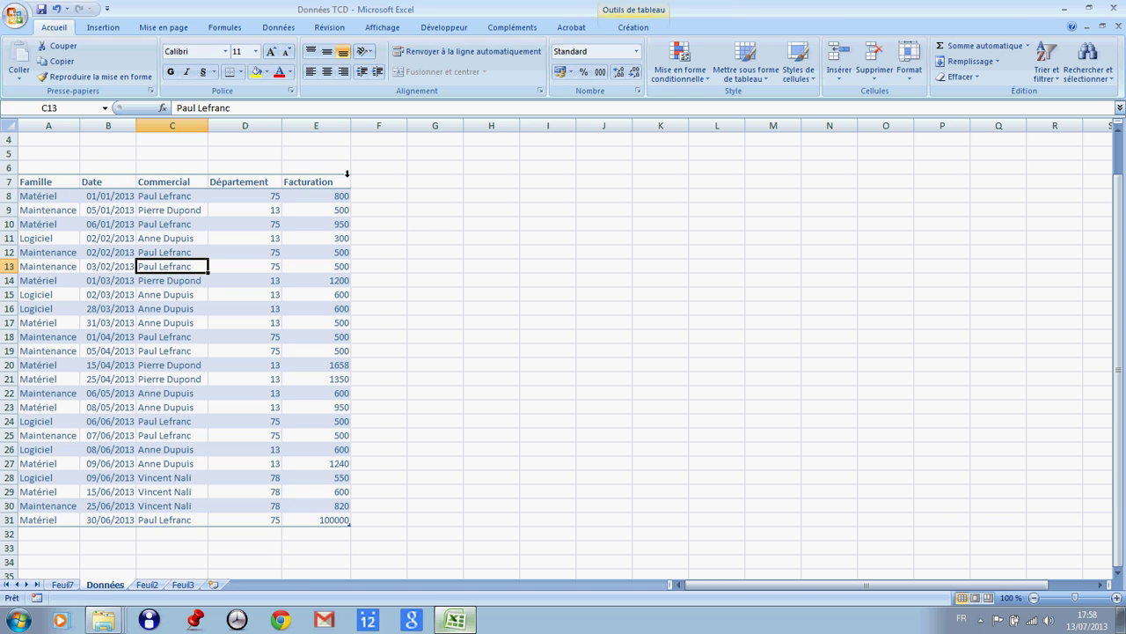
left_click(64, 585)
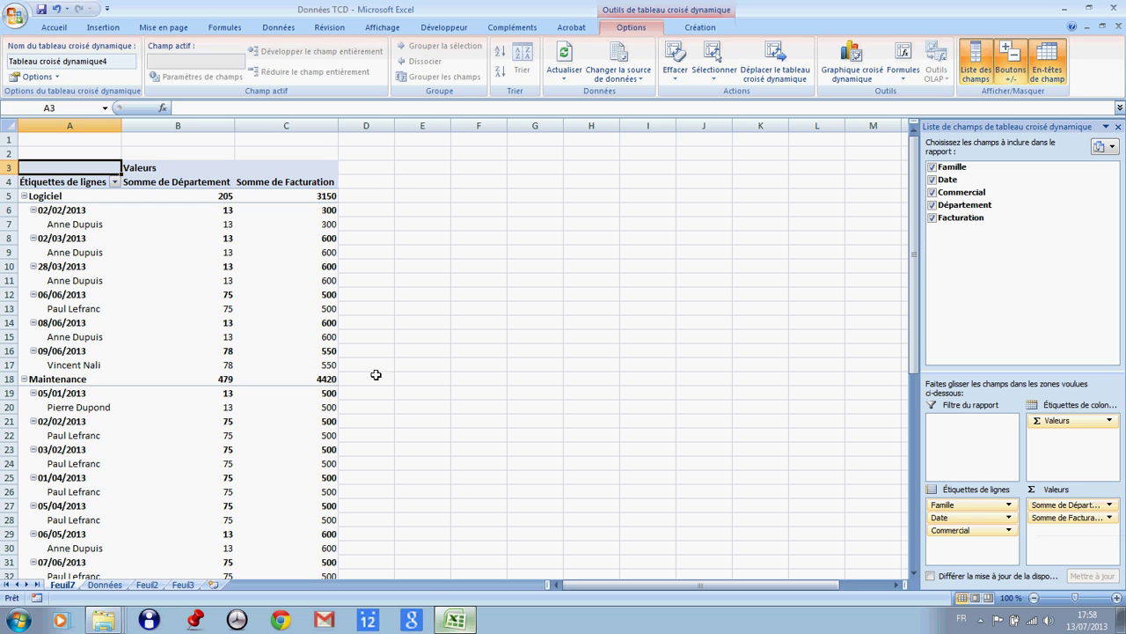
mouse_move(229, 209)
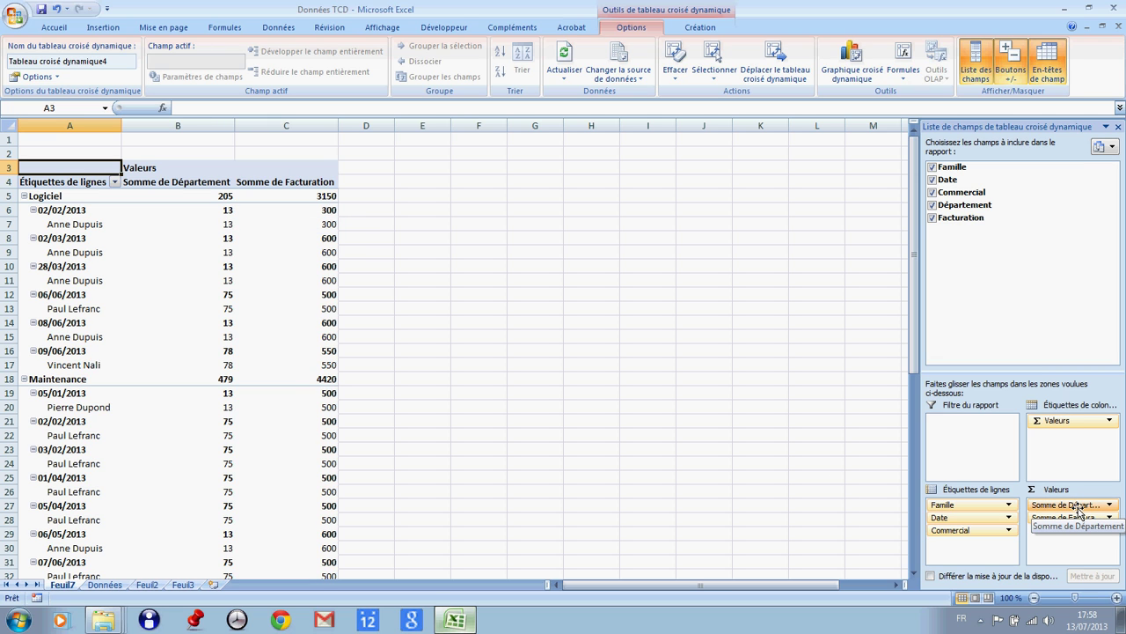
mouse_move(1081, 517)
left_mouse_down()
mouse_move(1058, 506)
mouse_move(1045, 443)
left_mouse_up()
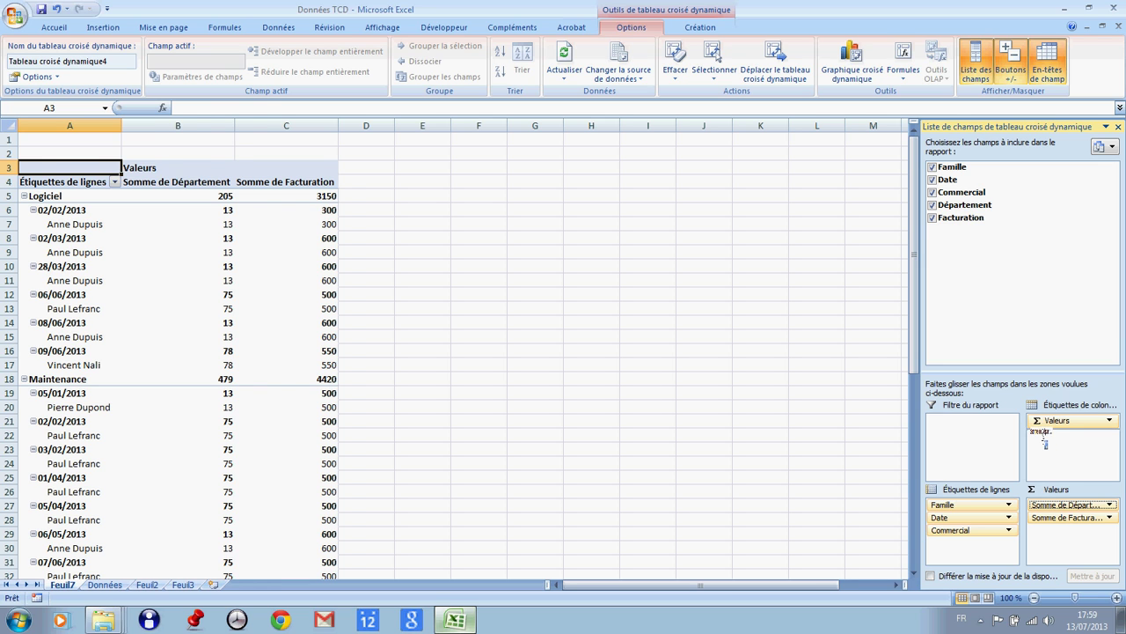
Move Département into column labels, spreading Facturation across departments 13, 75 and 78
left_click_drag(1046, 443, 1046, 442)
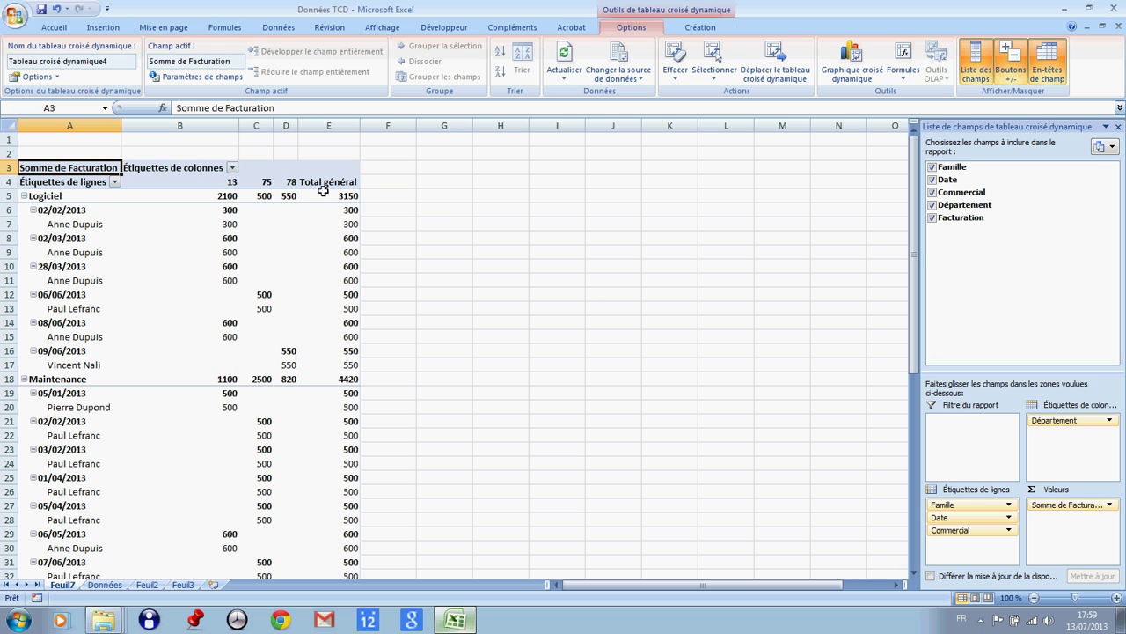
left_click(236, 182)
left_click(287, 182)
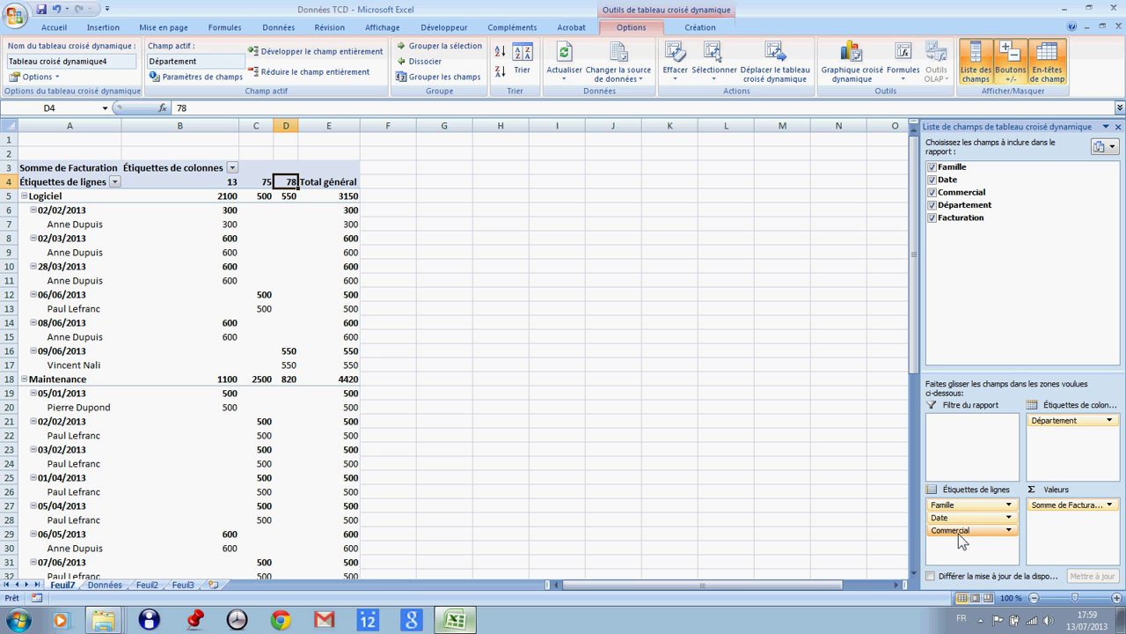
left_click_drag(960, 534, 958, 422)
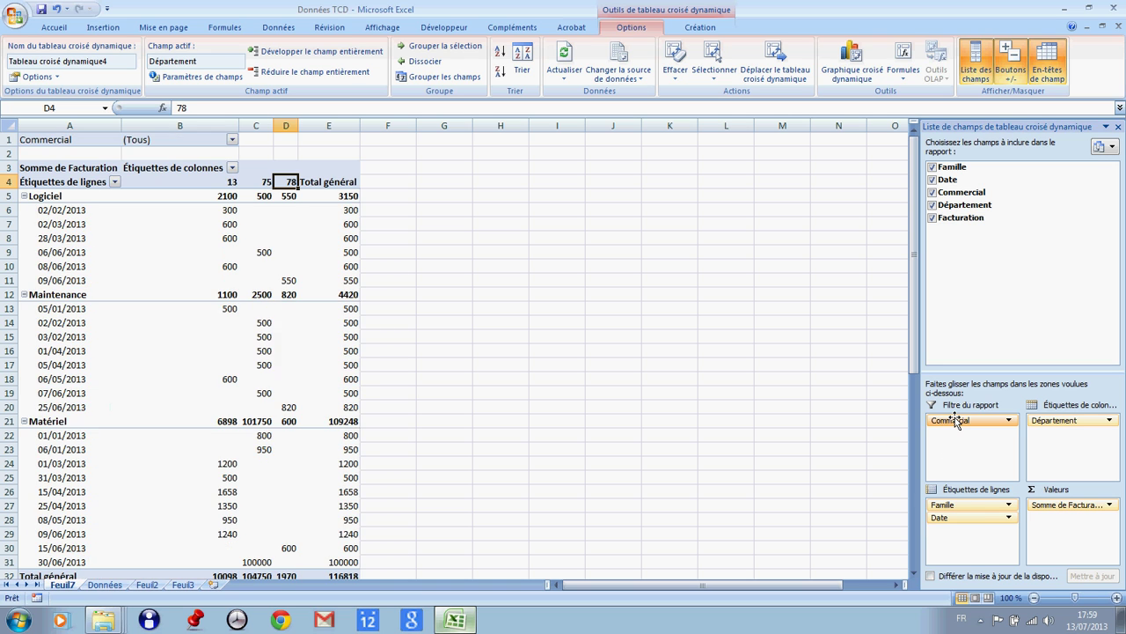
left_click(232, 141)
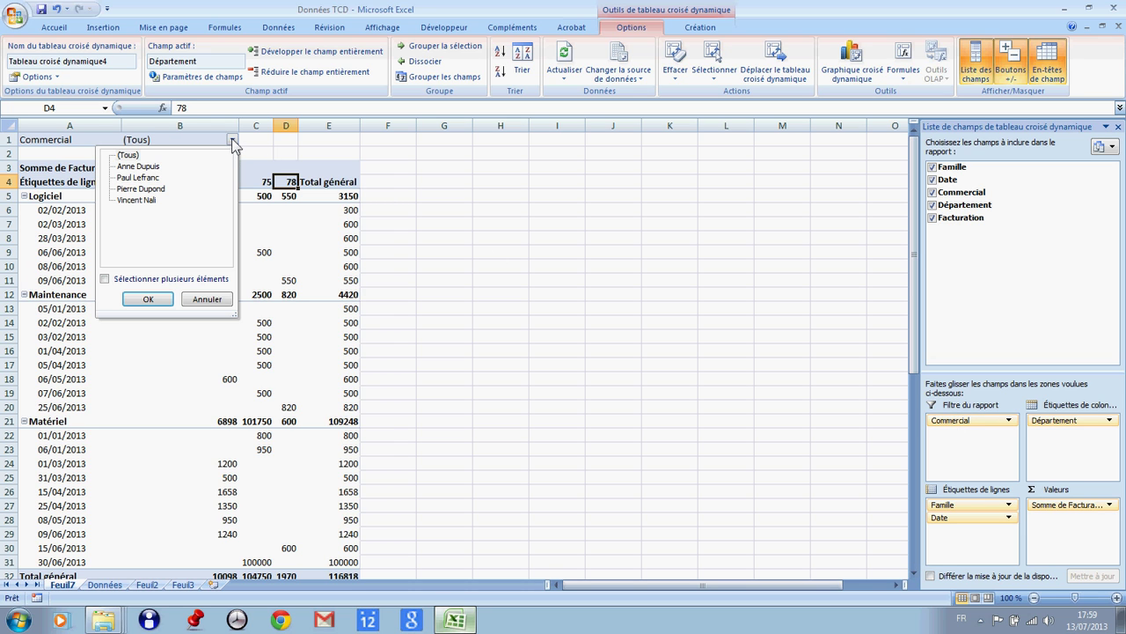
left_click(105, 279)
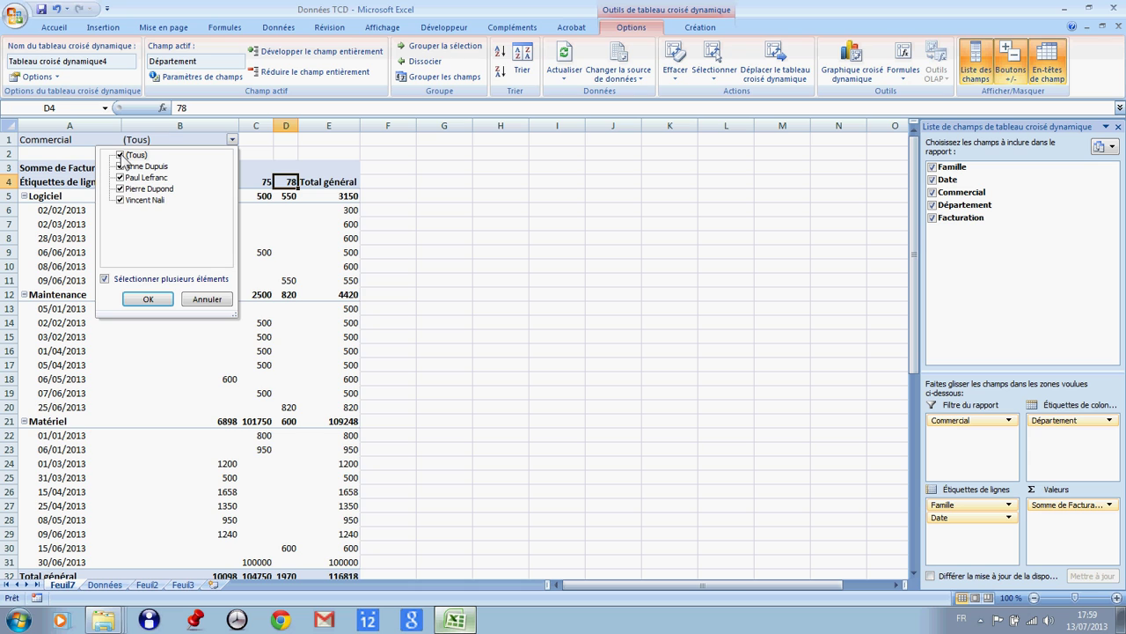
left_click(121, 156)
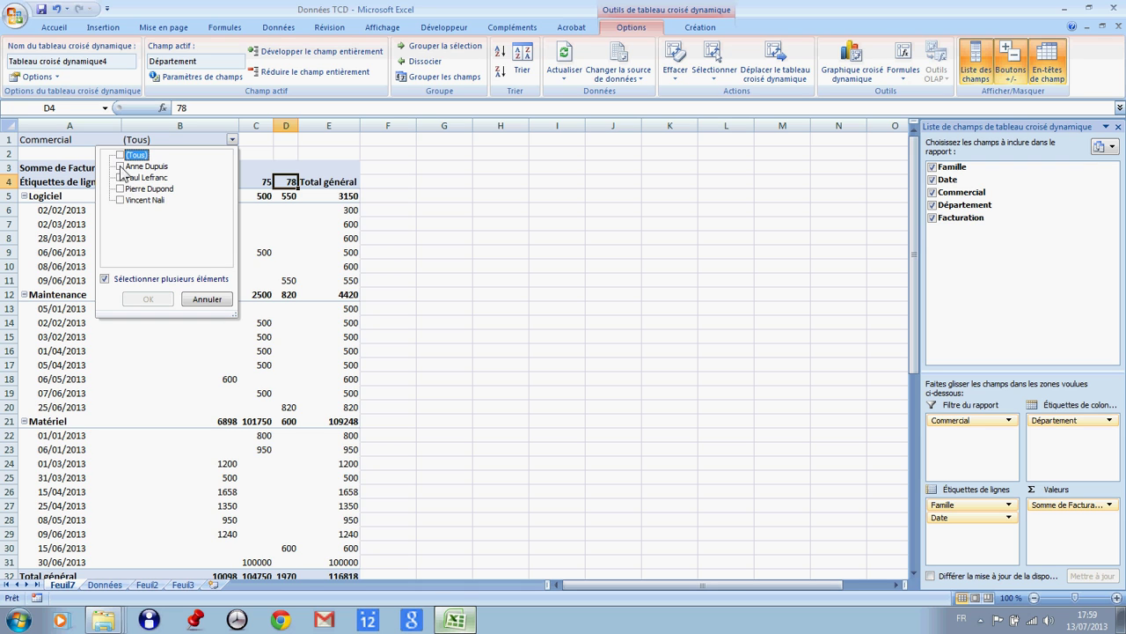
left_click(121, 167)
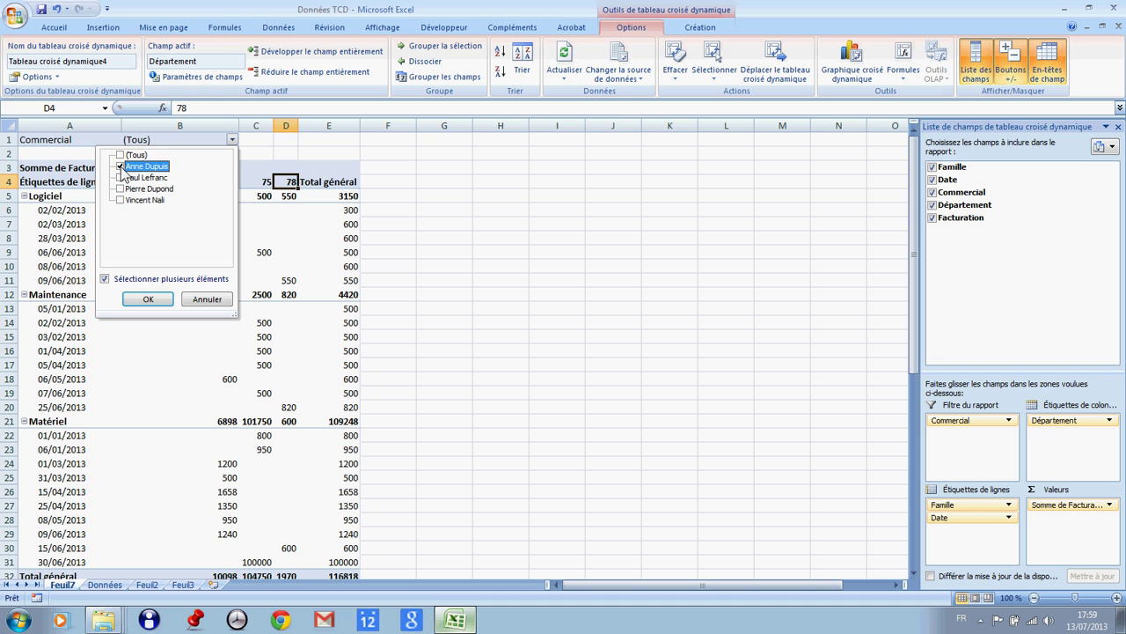
left_click(147, 300)
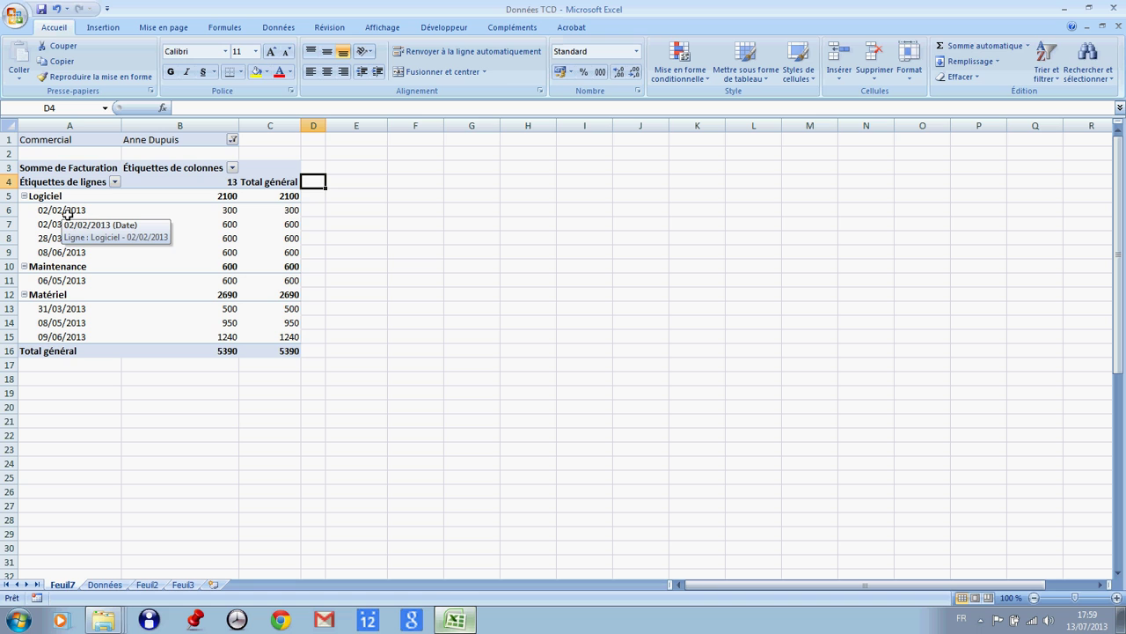
left_click(232, 140)
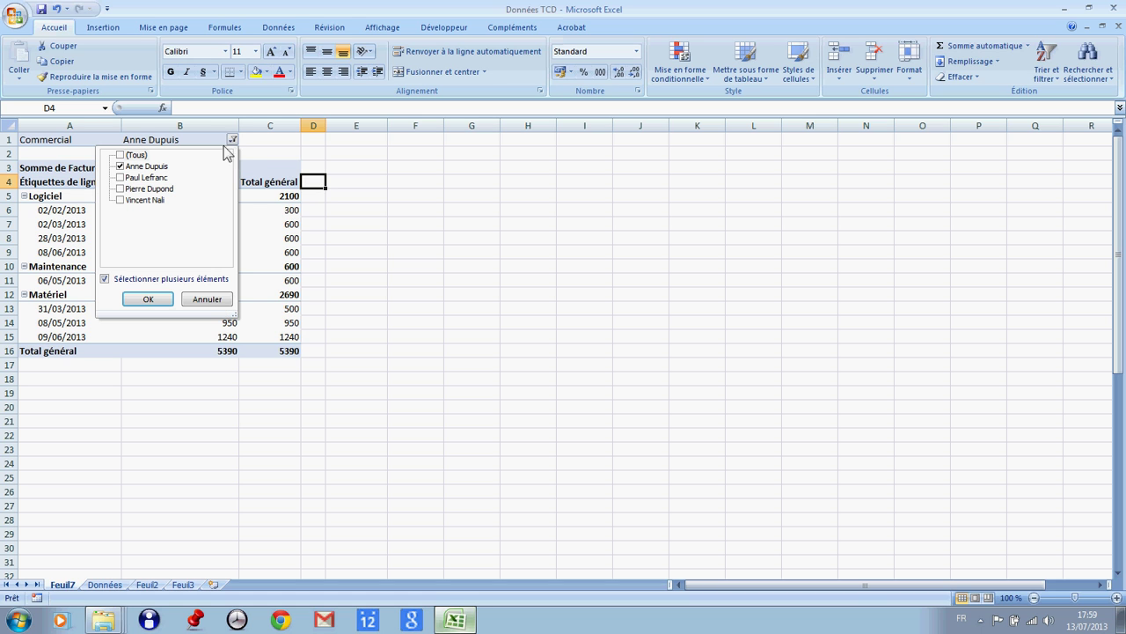
left_click(121, 155)
left_click(150, 299)
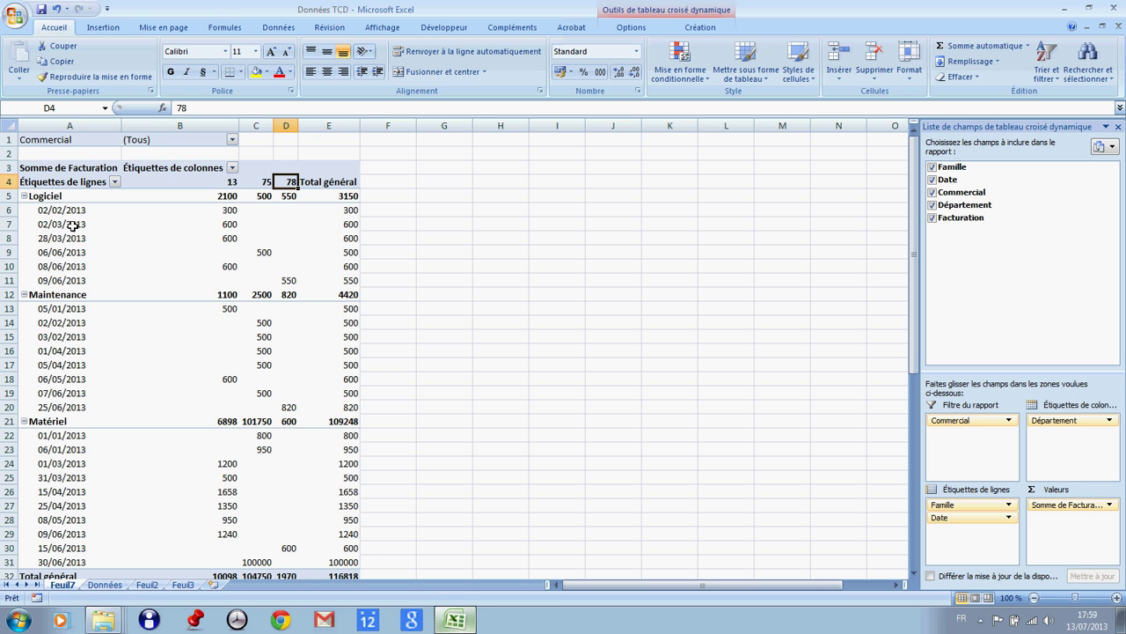
Group the pivot's dates by Mois, giving monthly Facturation totals and a 116818 grand total
left_click(69, 226)
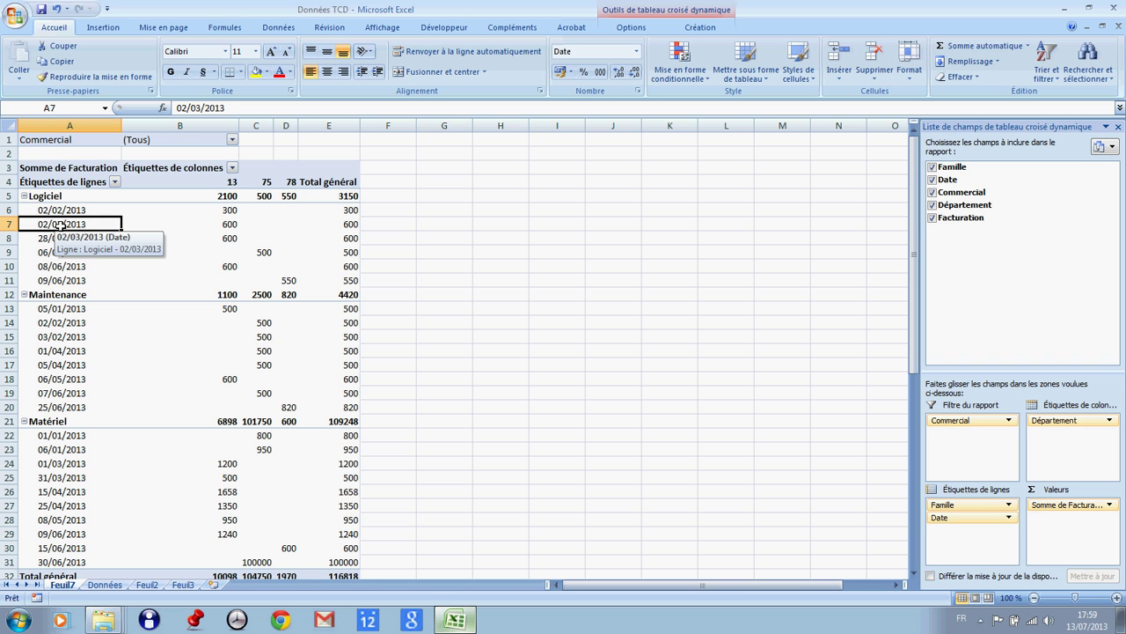
right_click(60, 224)
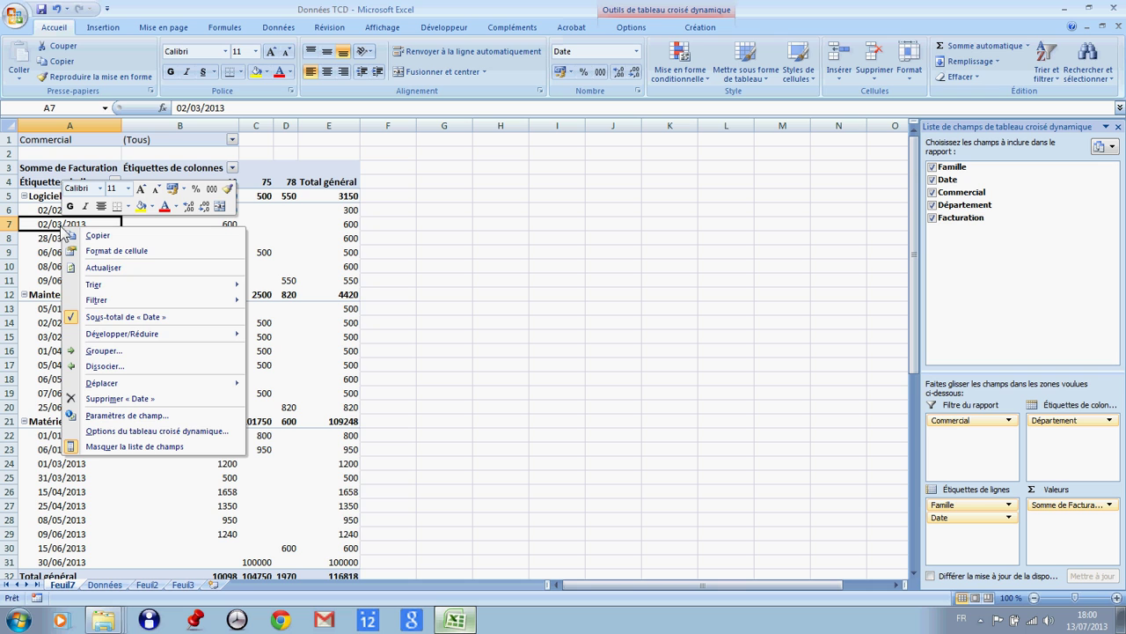
left_click(91, 351)
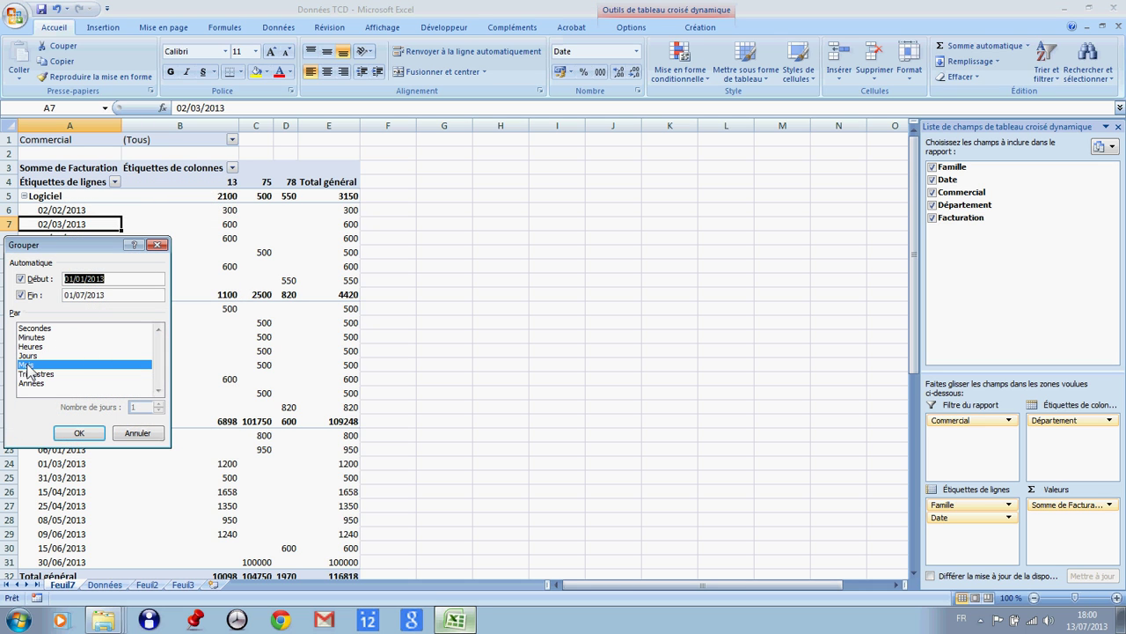
left_click(79, 433)
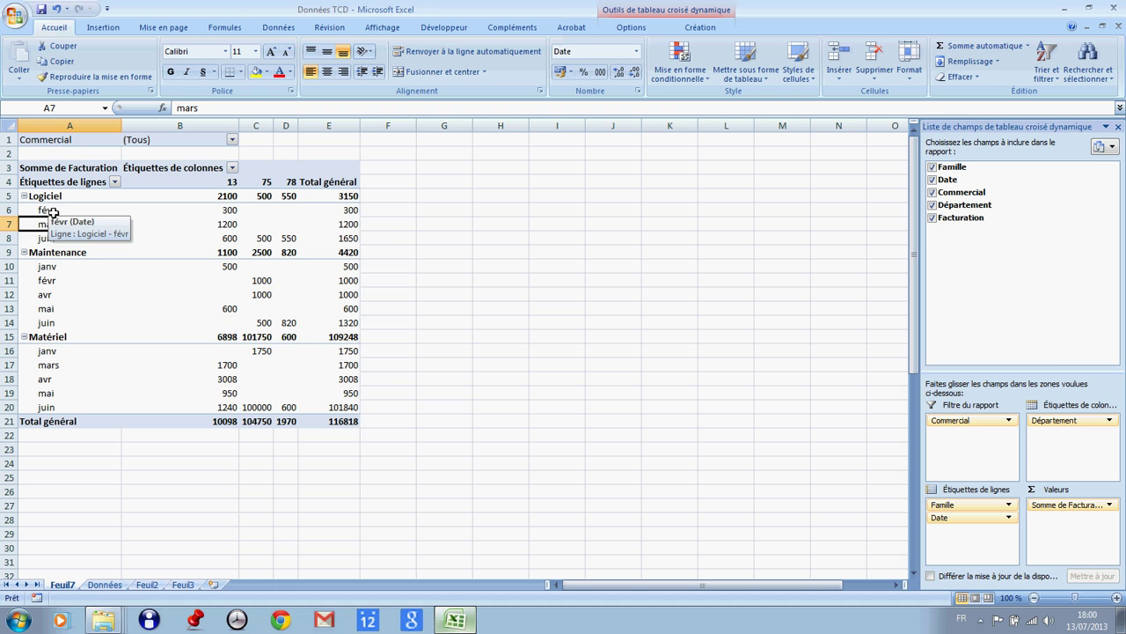
left_click(229, 211)
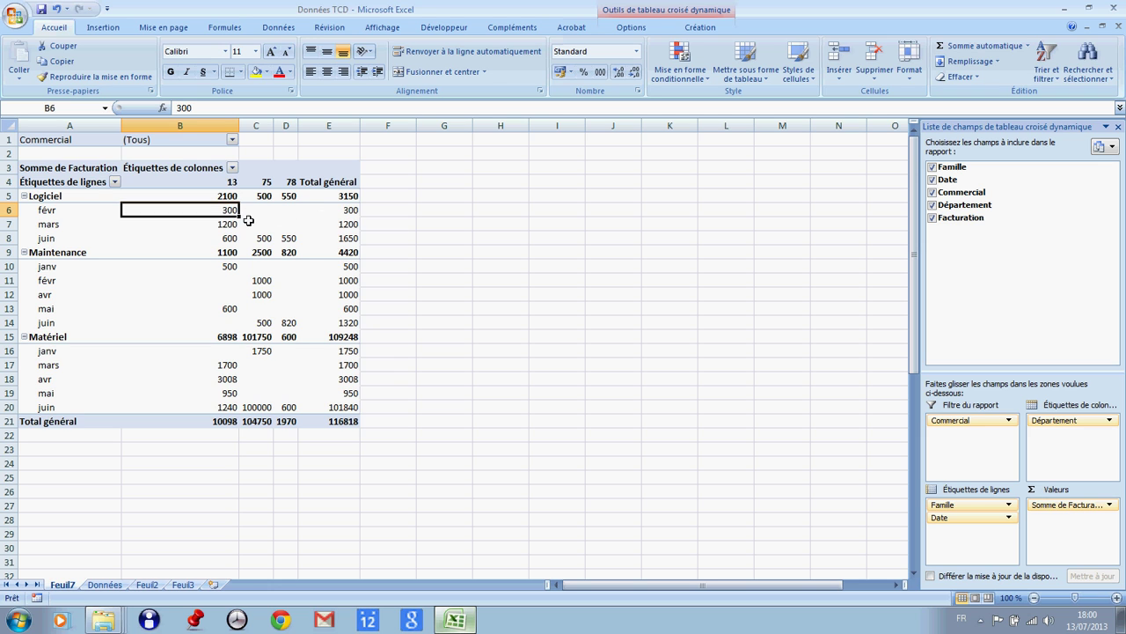
mouse_move(228, 212)
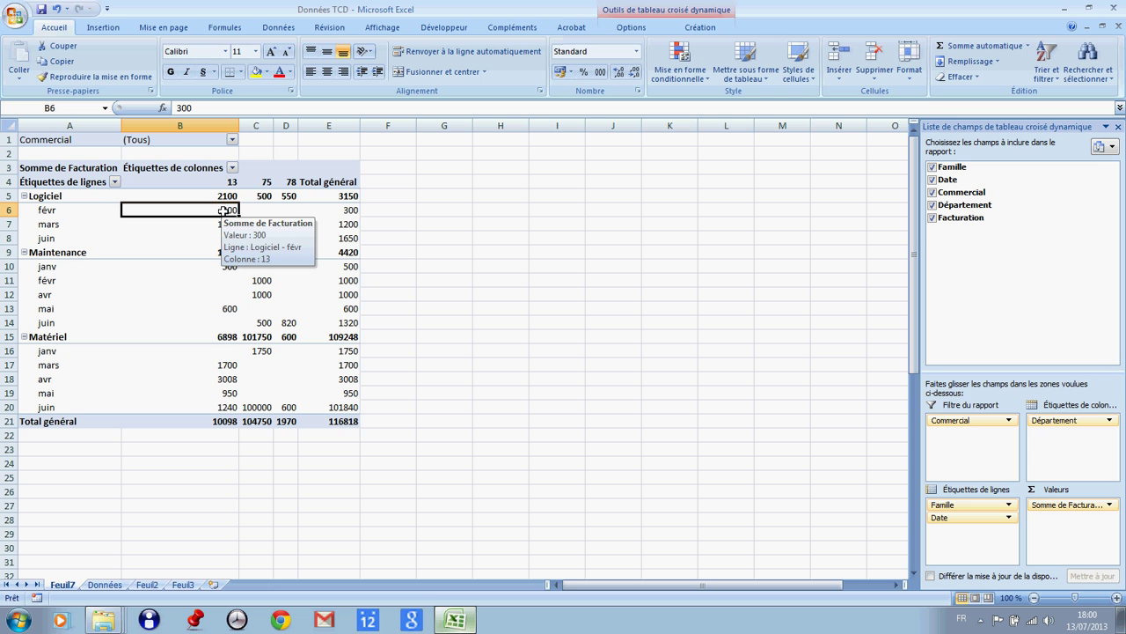
right_click(226, 211)
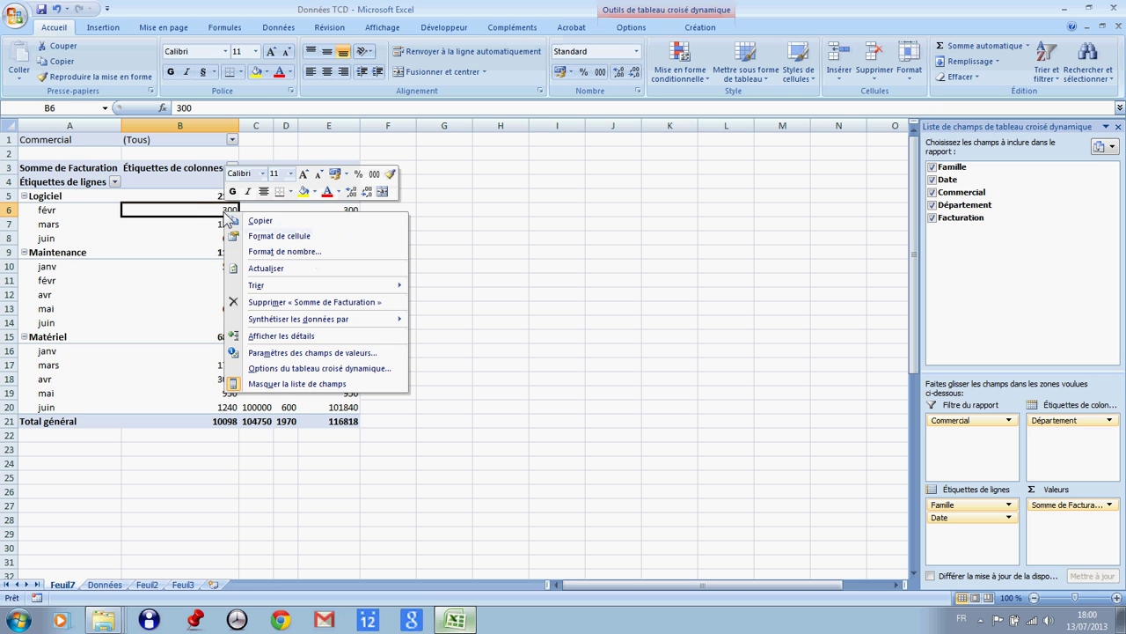
Format the billing value field as Monétaire euros with 0 decimal places
left_click(262, 353)
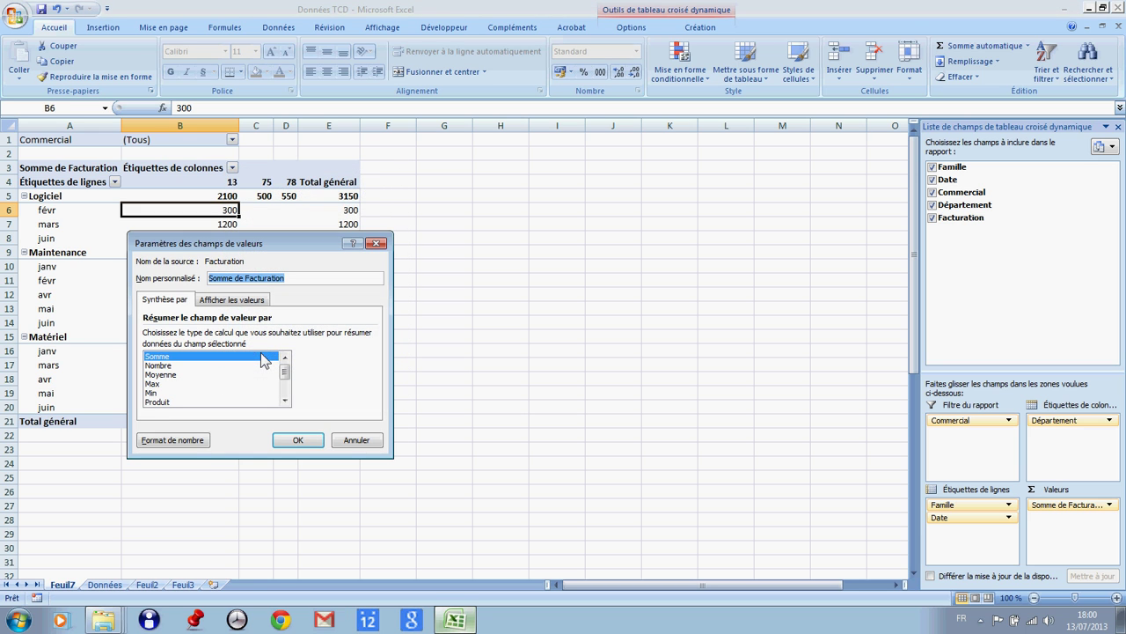
left_click(180, 440)
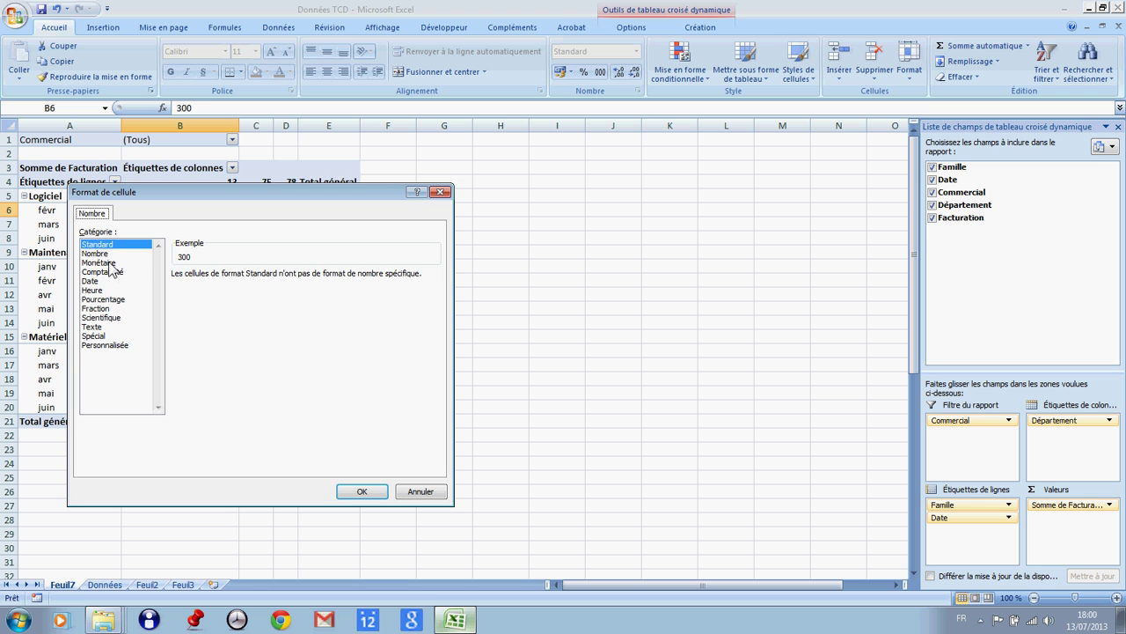
left_click(106, 263)
double_click(290, 279)
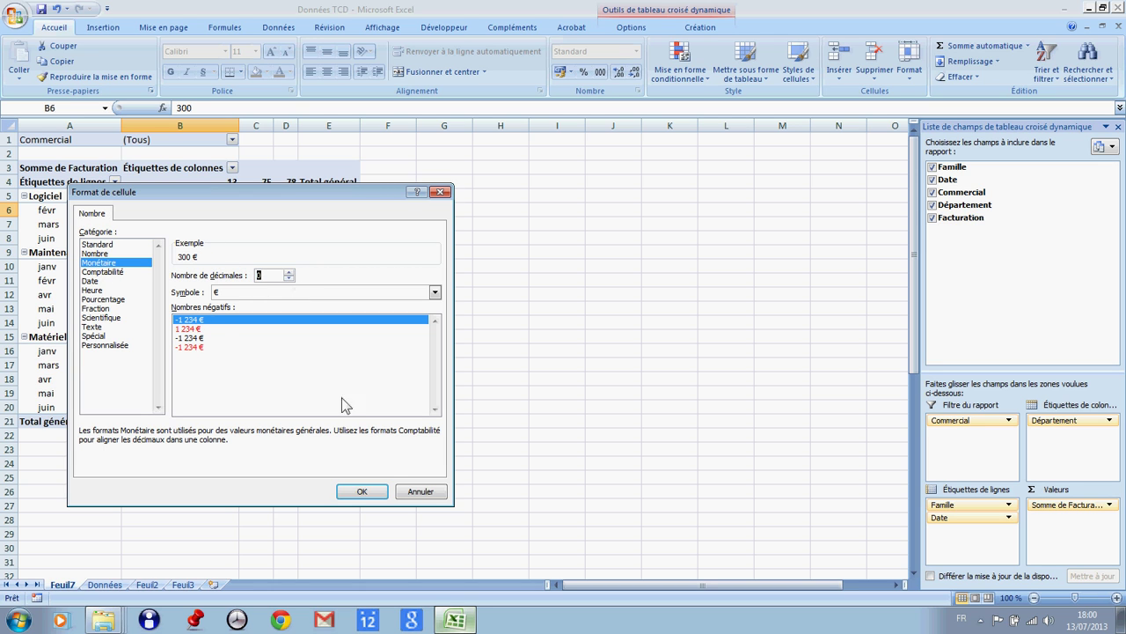
left_click(358, 491)
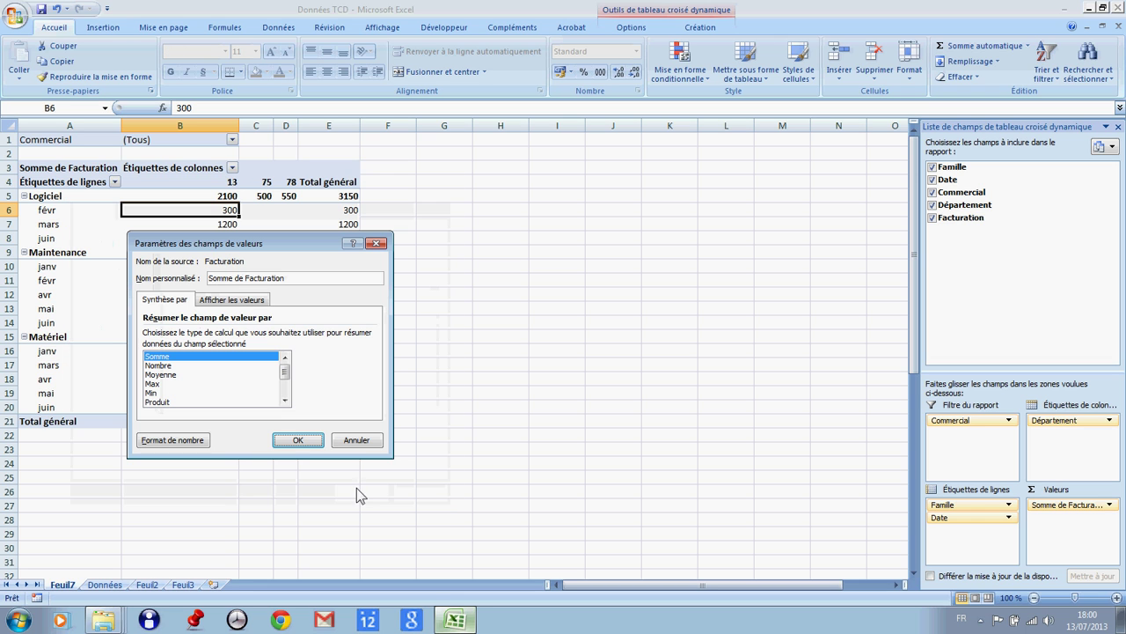
left_click(300, 440)
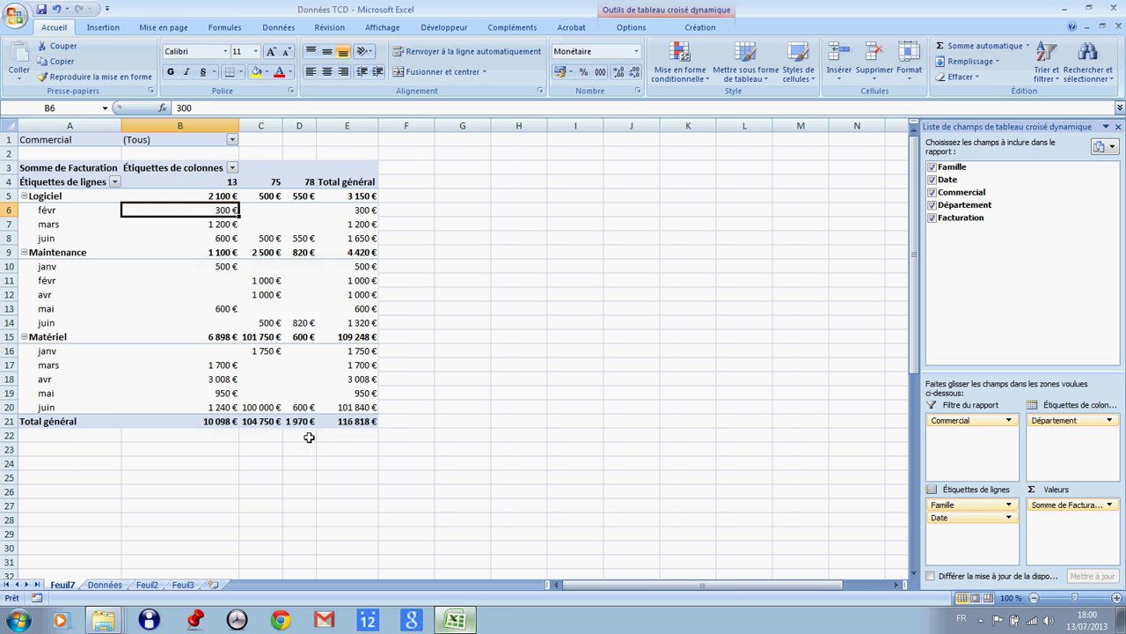
left_click(363, 228)
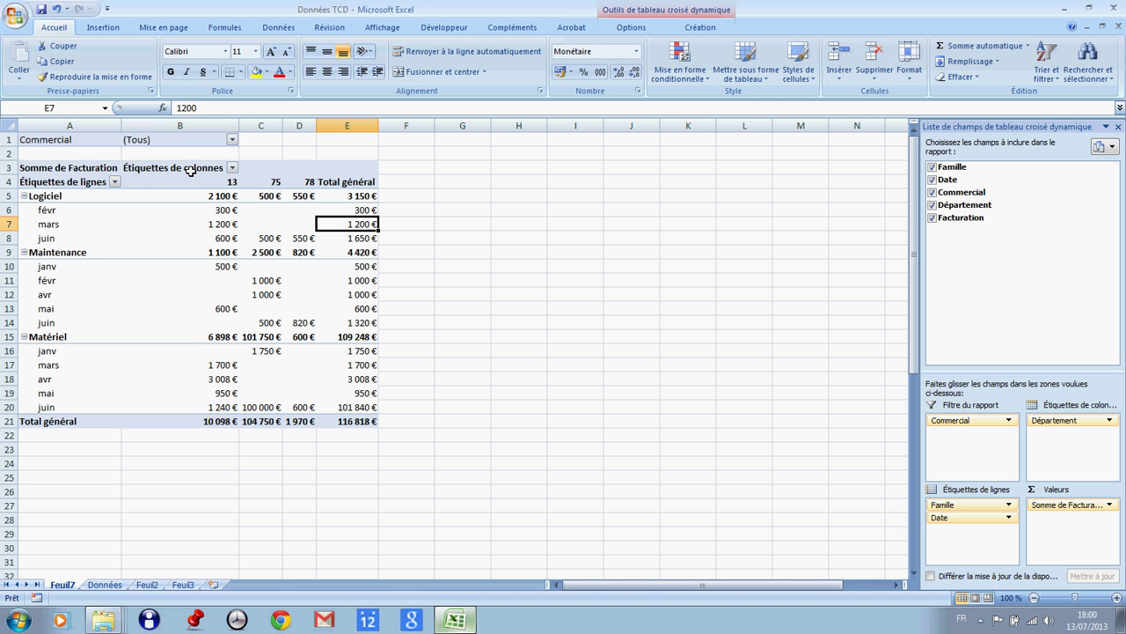
Rename the Somme de Facturation value field to Facturation, getting past the name-exists warning
left_click(67, 167)
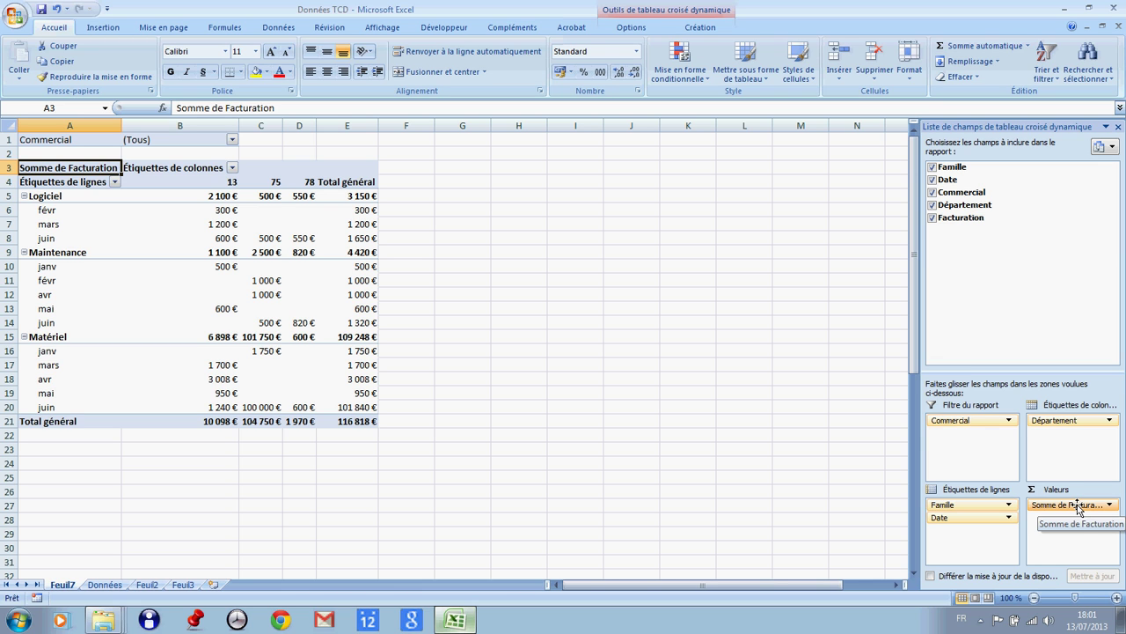
left_click(1077, 504)
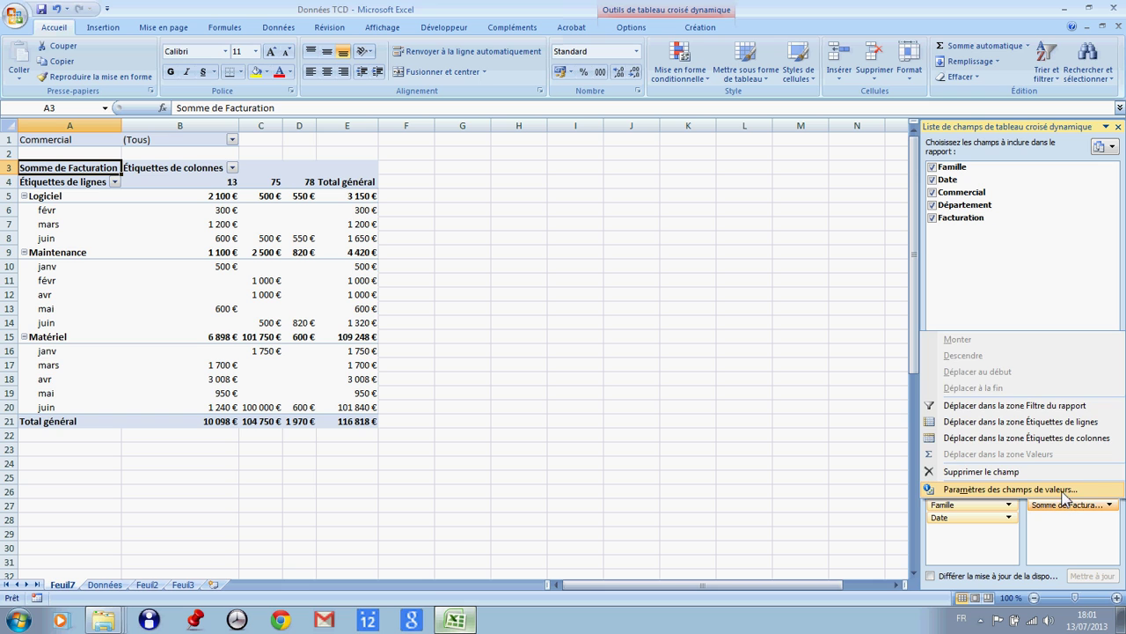
left_click(1063, 491)
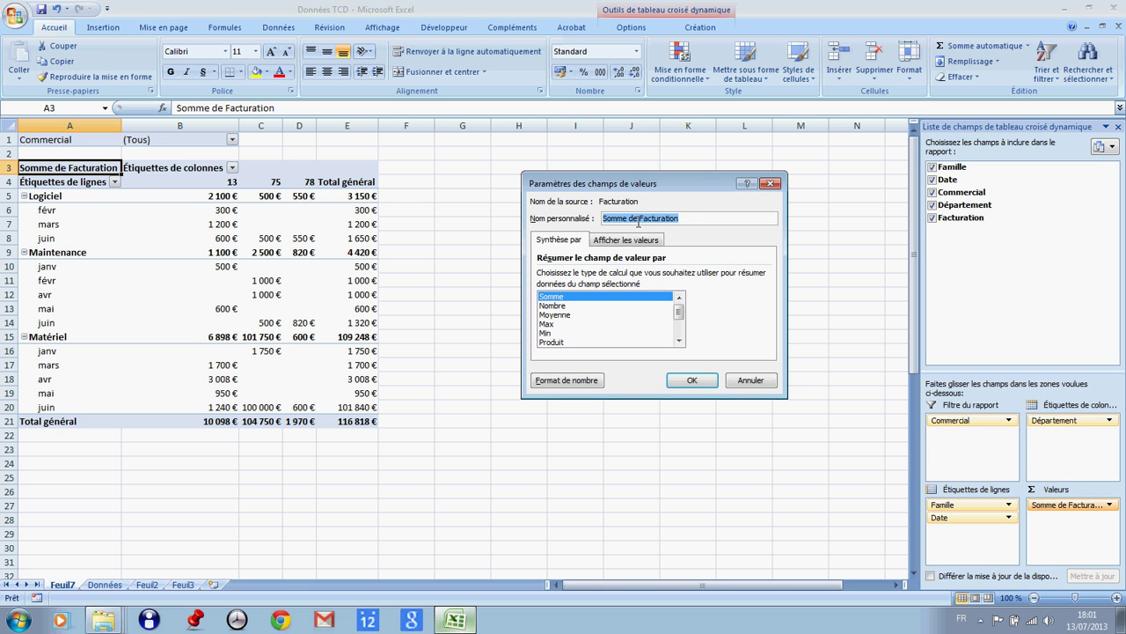
left_click_drag(640, 219, 536, 217)
key("Delete")
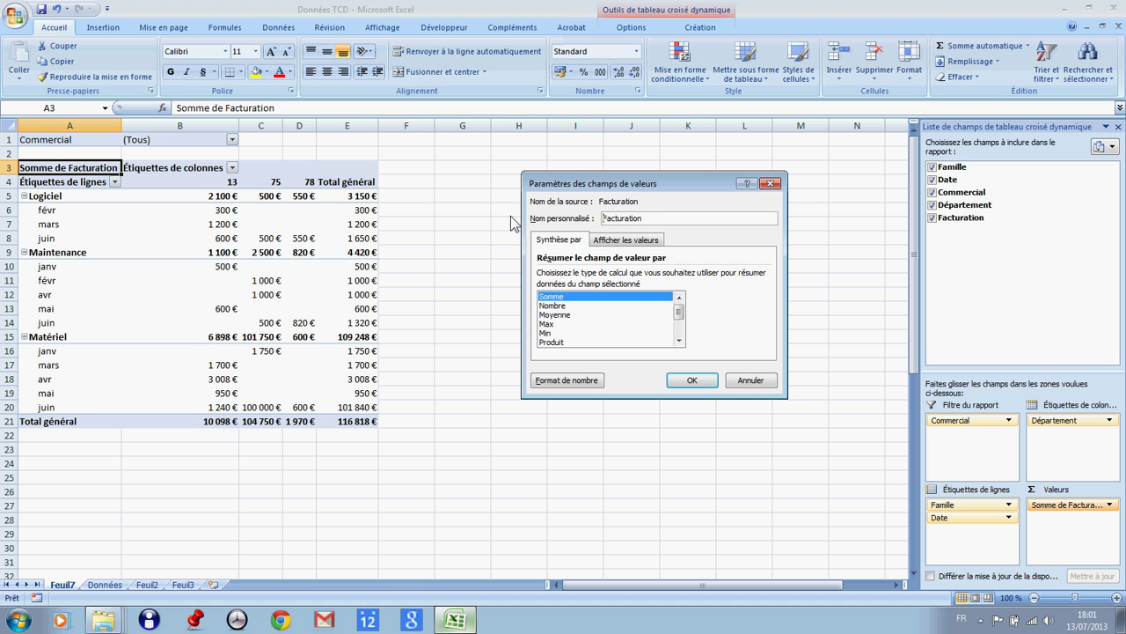
left_click(694, 381)
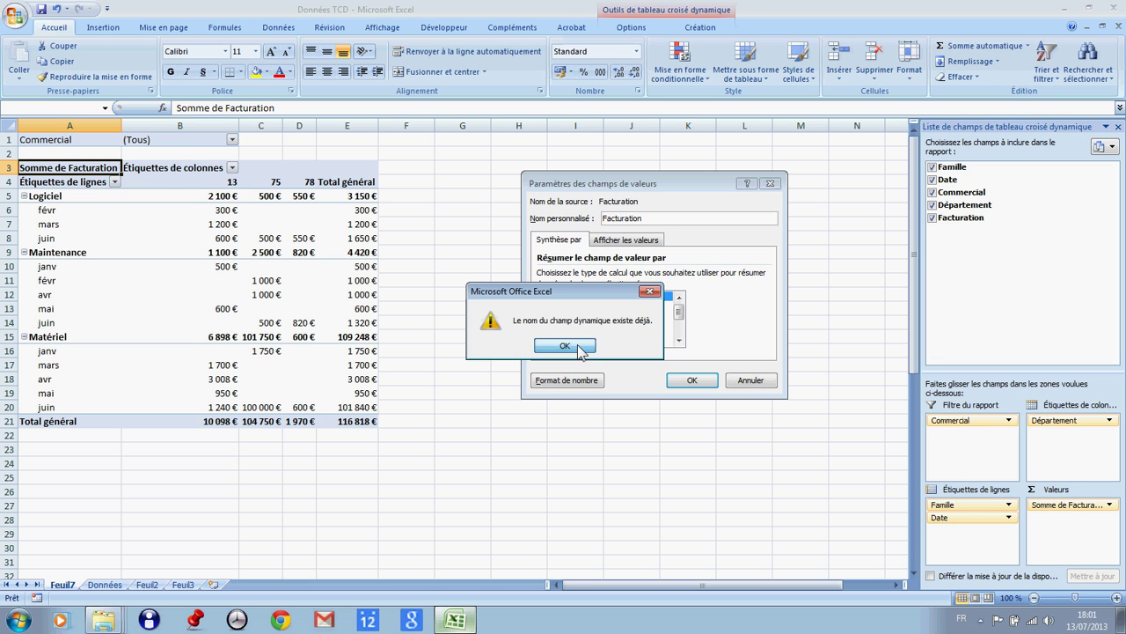
left_click(580, 349)
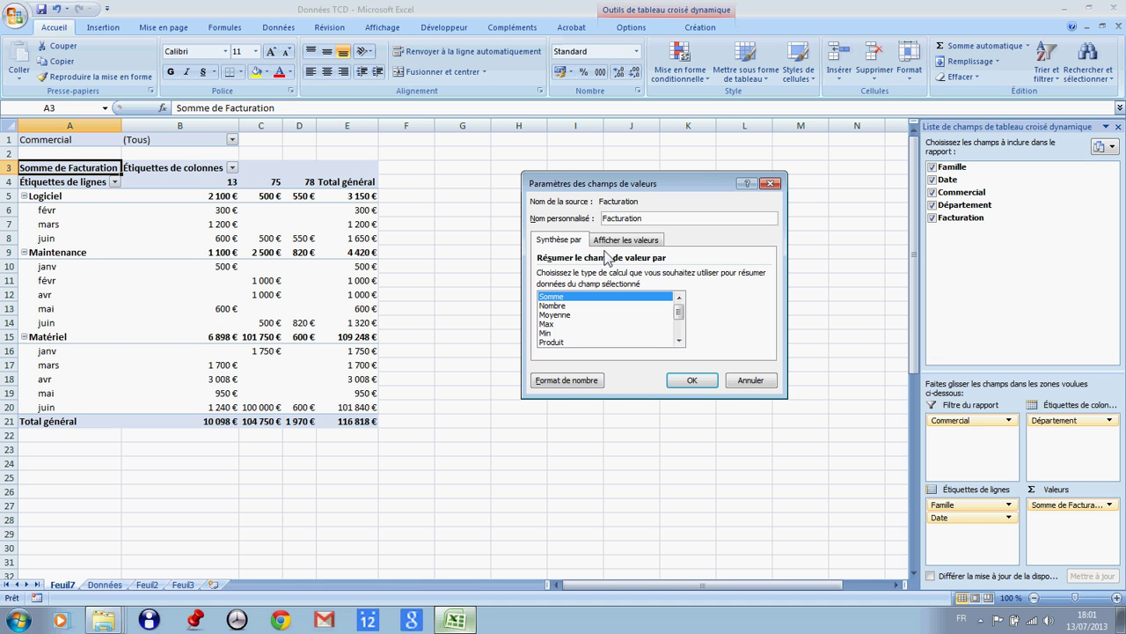
left_click(691, 379)
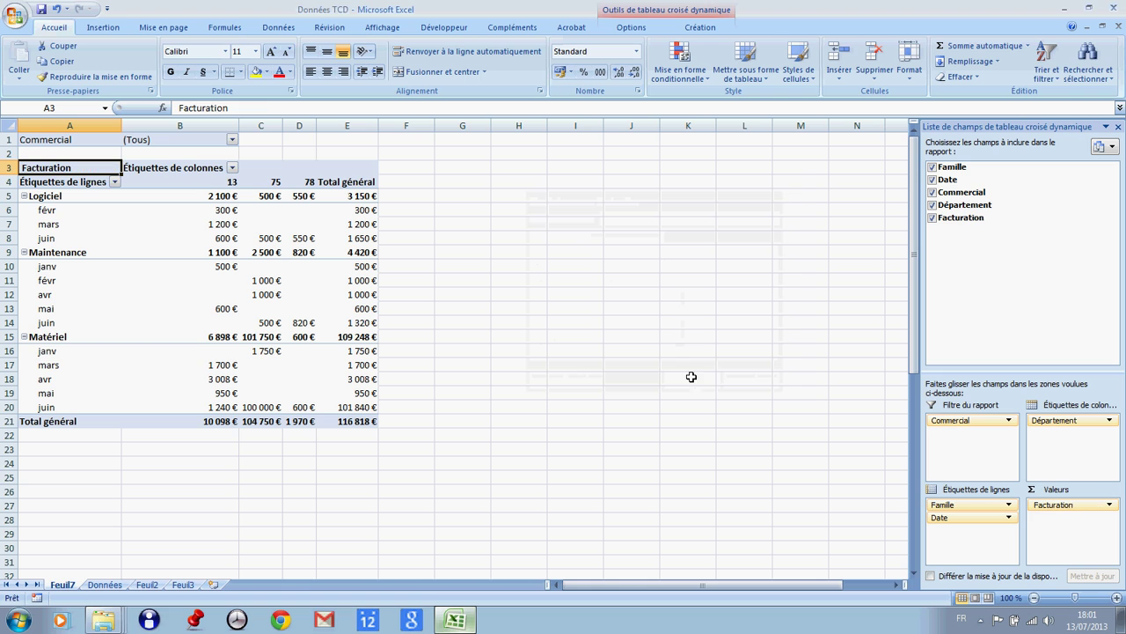
Erase the 'Étiquettes de colonnes' caption in B3, leaving the column header blank
left_click(186, 171)
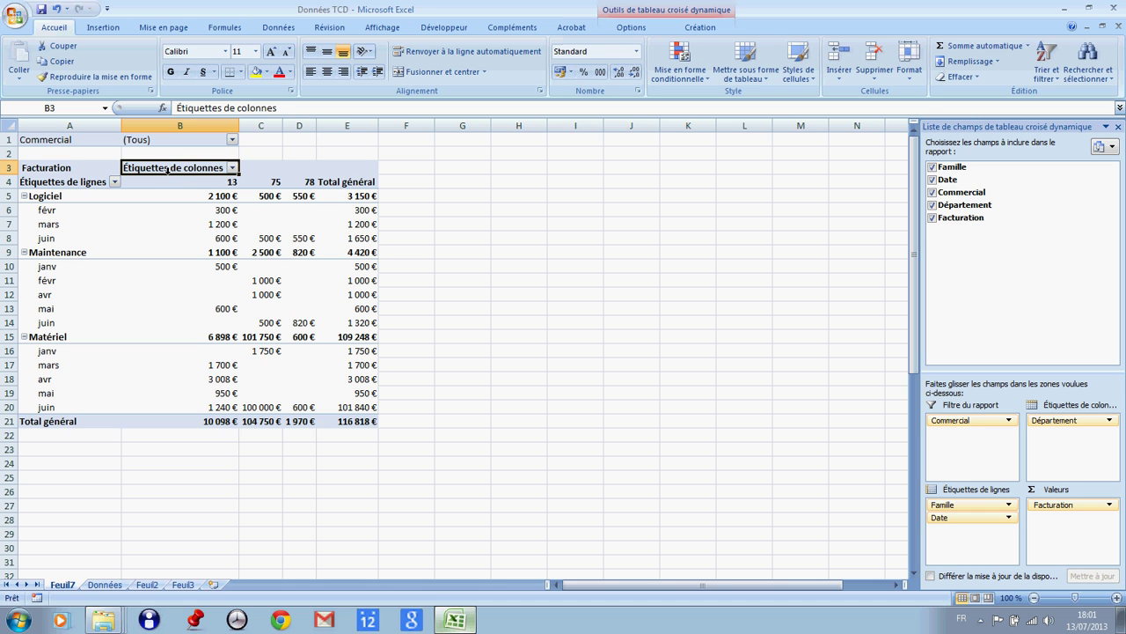
left_click(281, 107)
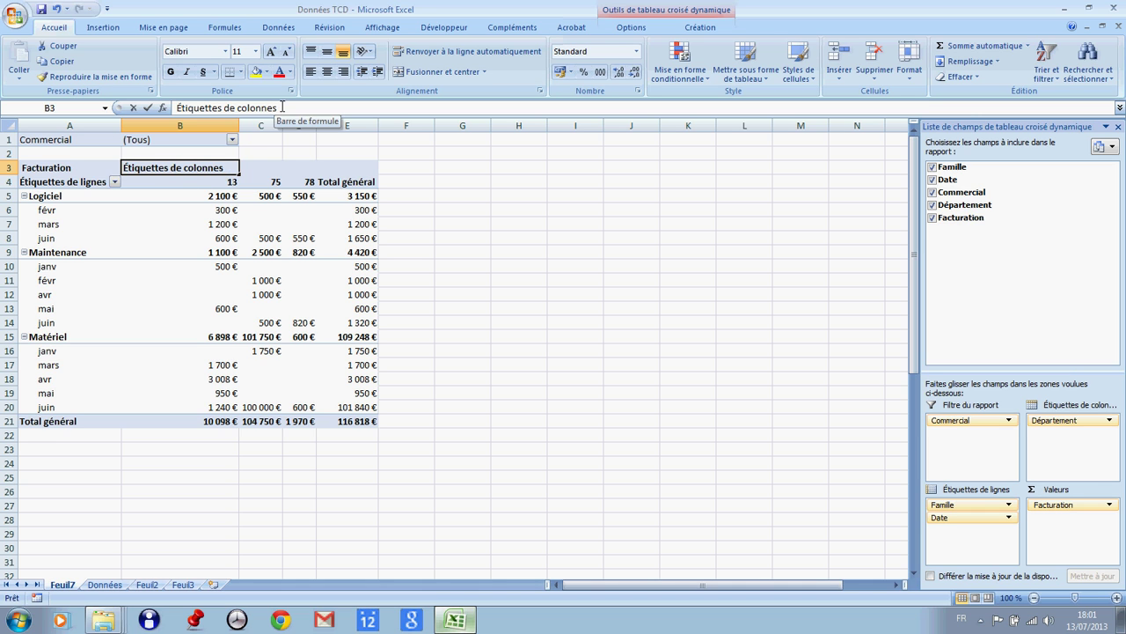
left_click_drag(281, 107, 169, 108)
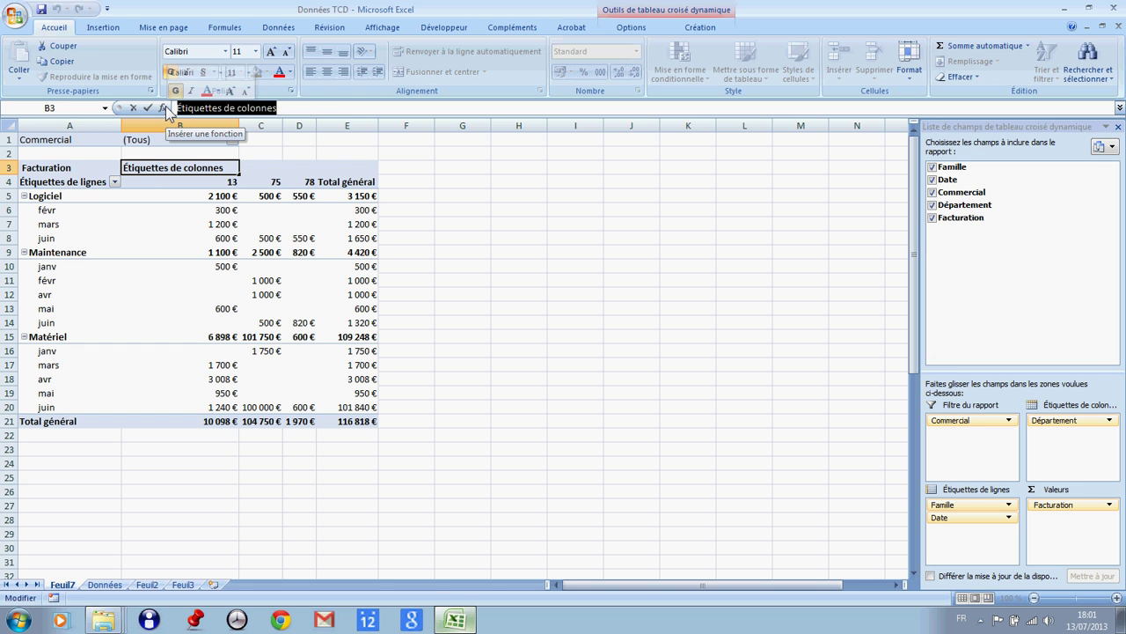
key("Delete")
key("Return")
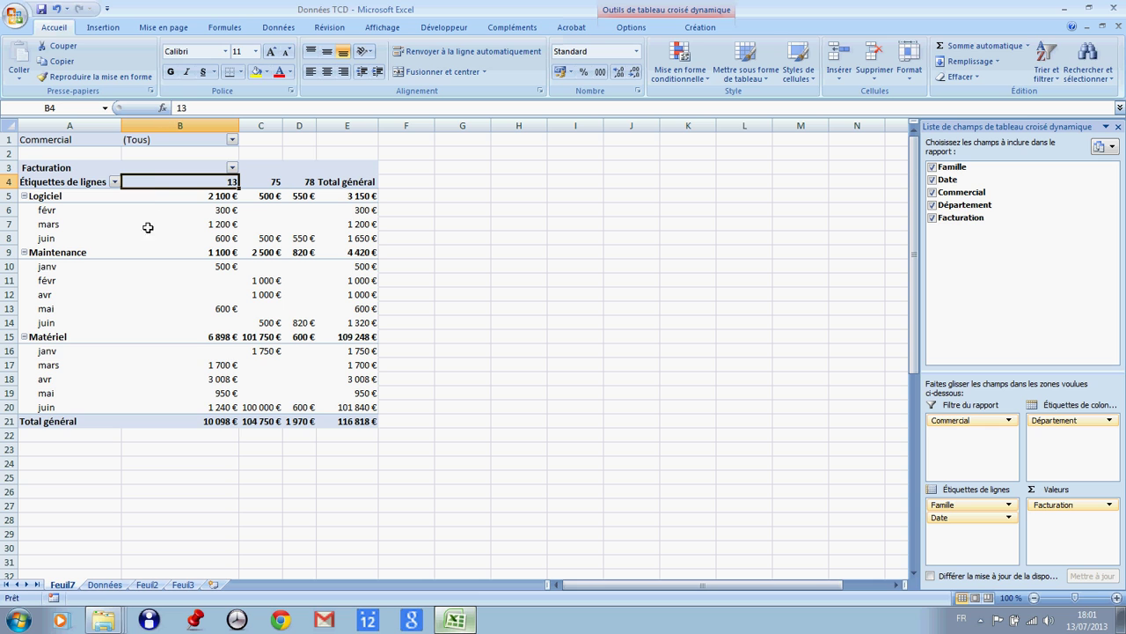
left_click(40, 195)
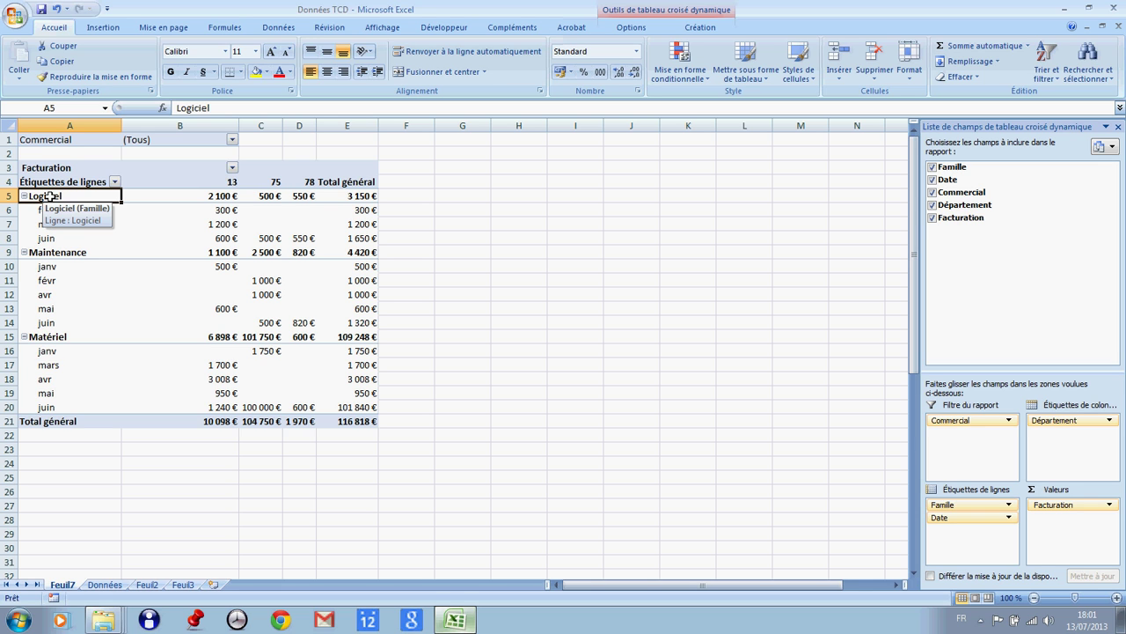
left_click(46, 337)
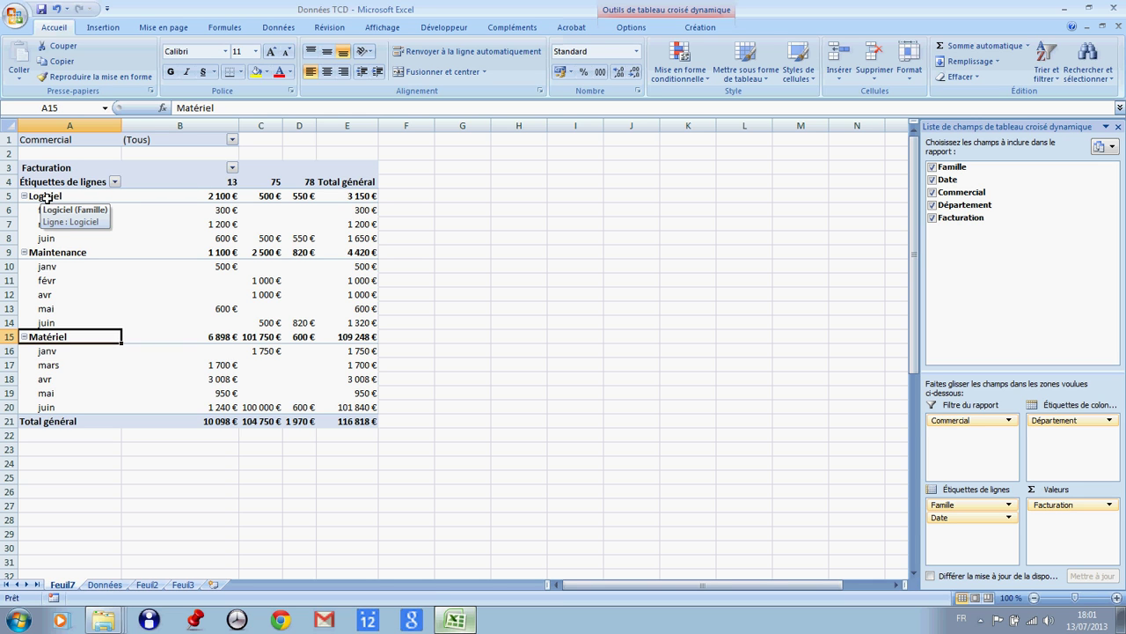
Select Logiciel and Matériel together and group them into Groupe1, leaving Maintenance separate
left_click(58, 253)
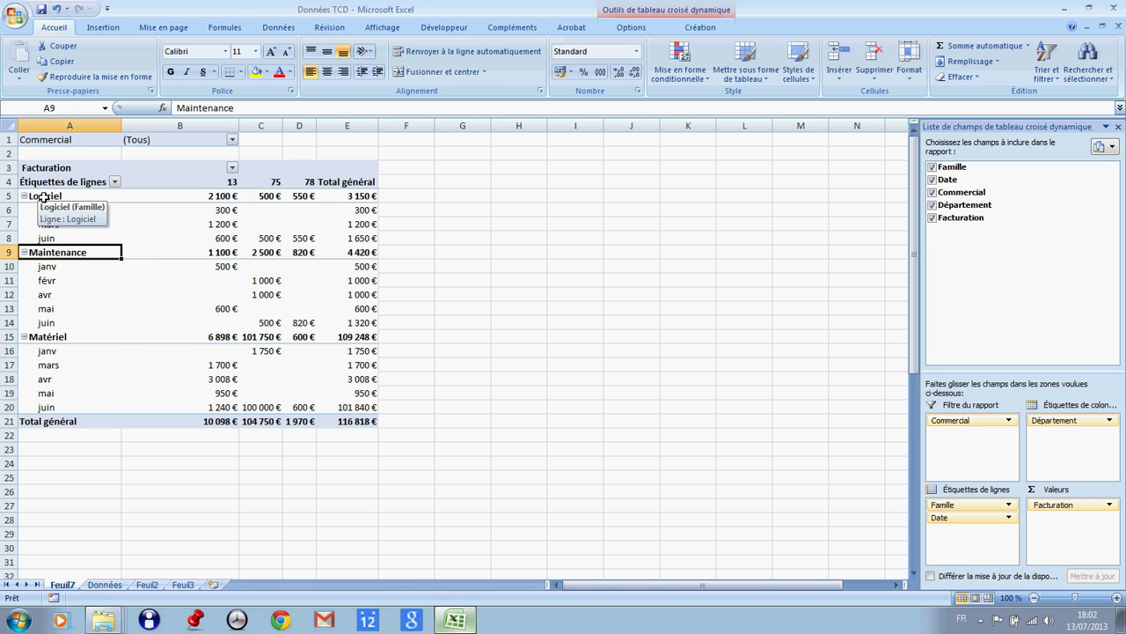
left_click(43, 197)
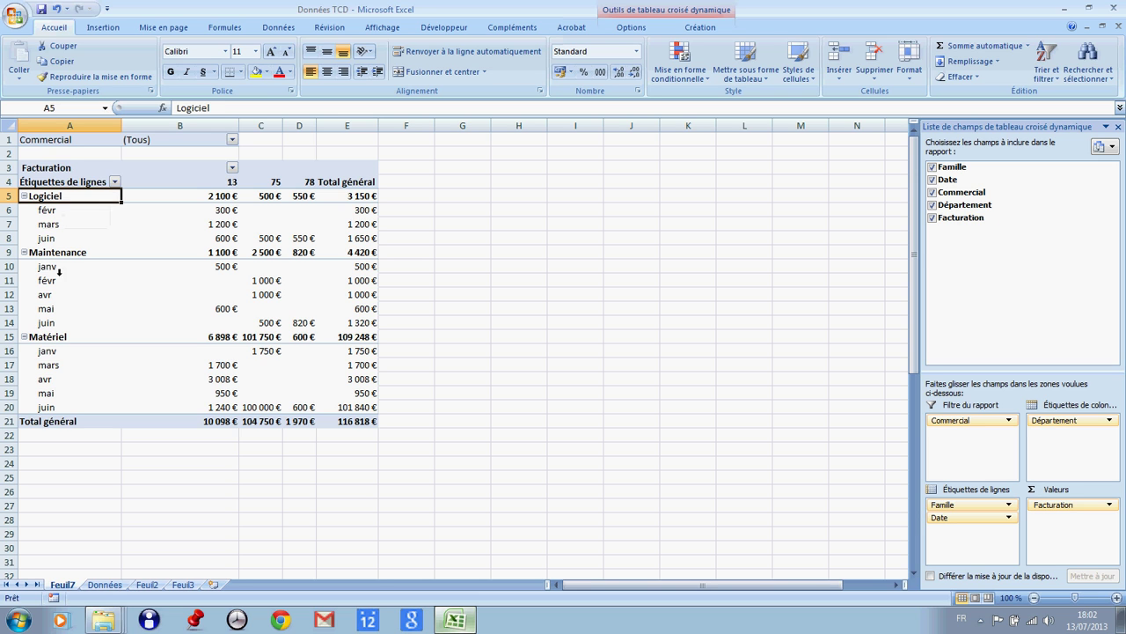
left_click(53, 339)
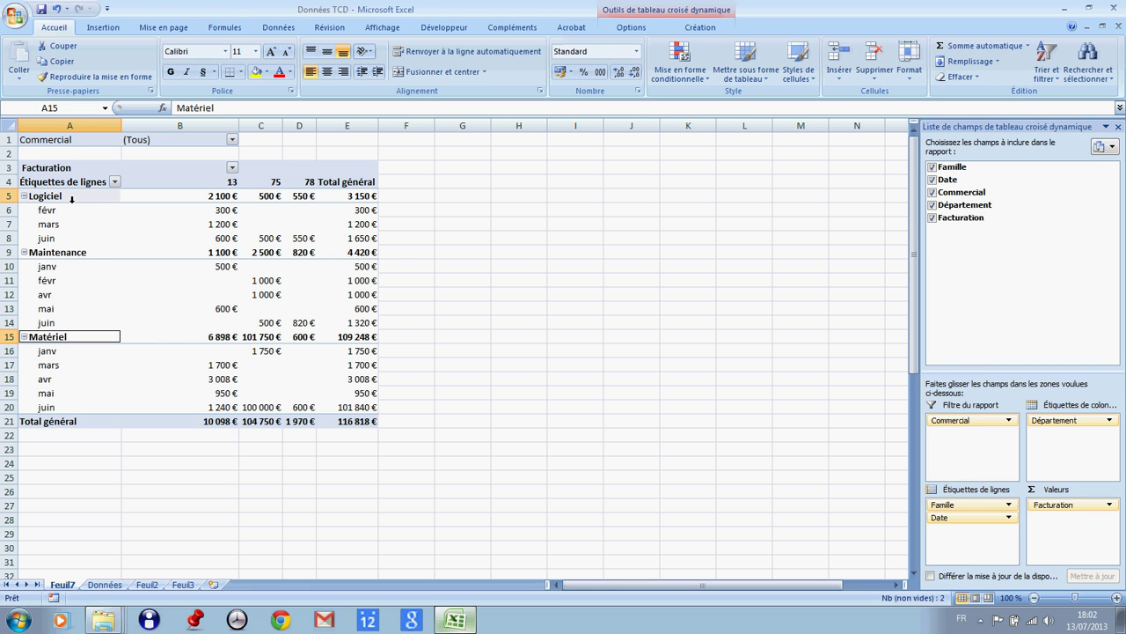
right_click(75, 339)
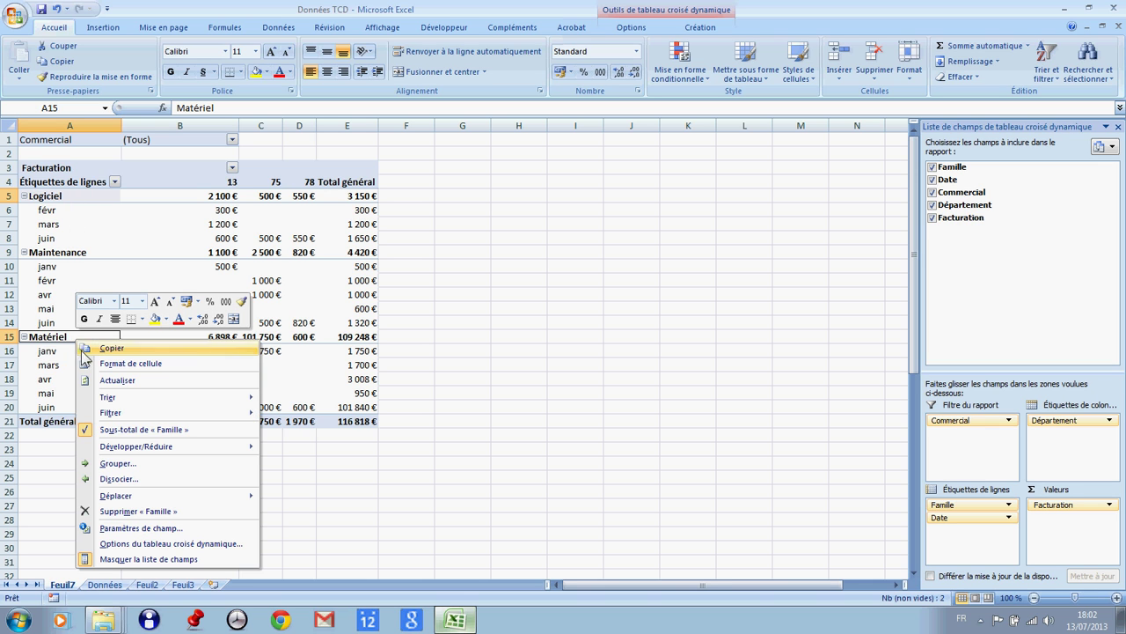
left_click(118, 464)
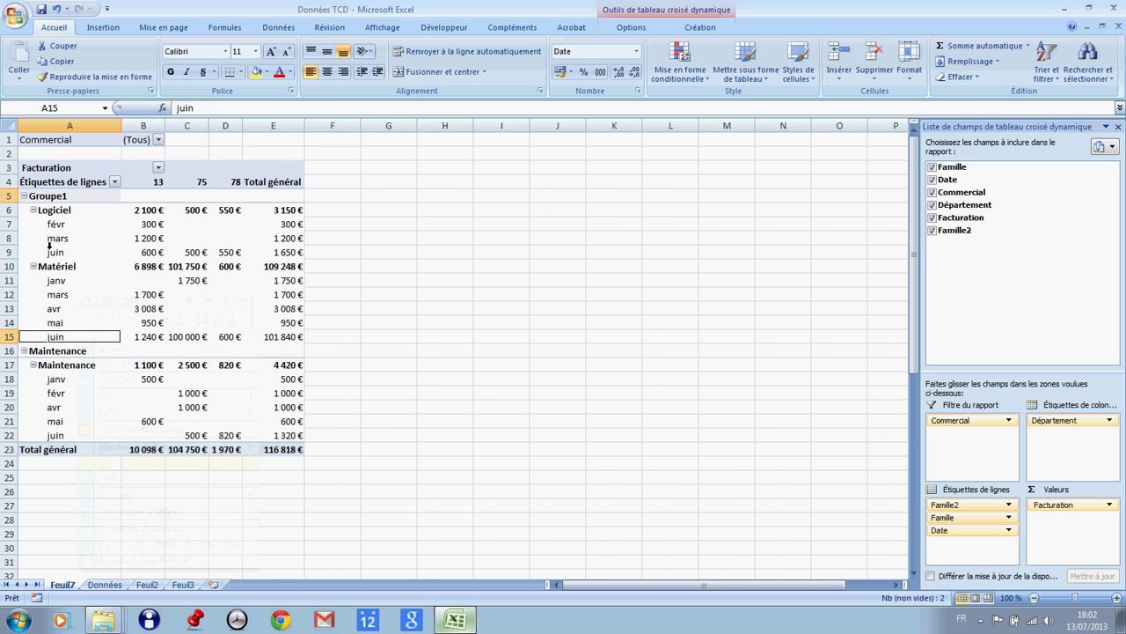
Rename the Groupe1 group label in A5 to 'Hors maintenance'
left_click(51, 197)
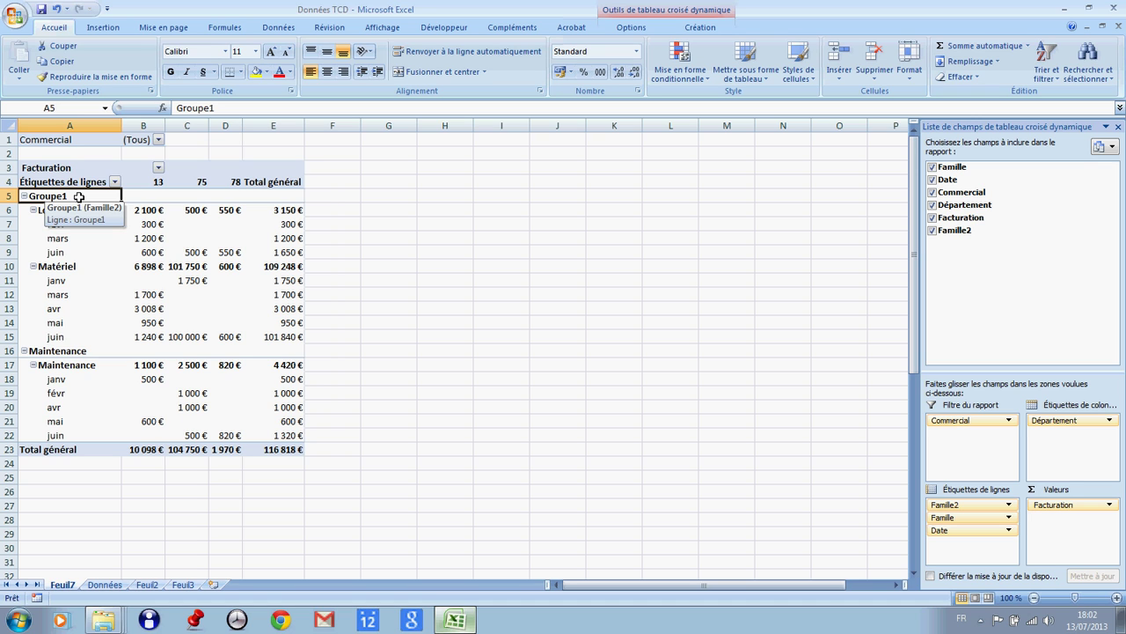
left_click_drag(233, 108, 121, 107)
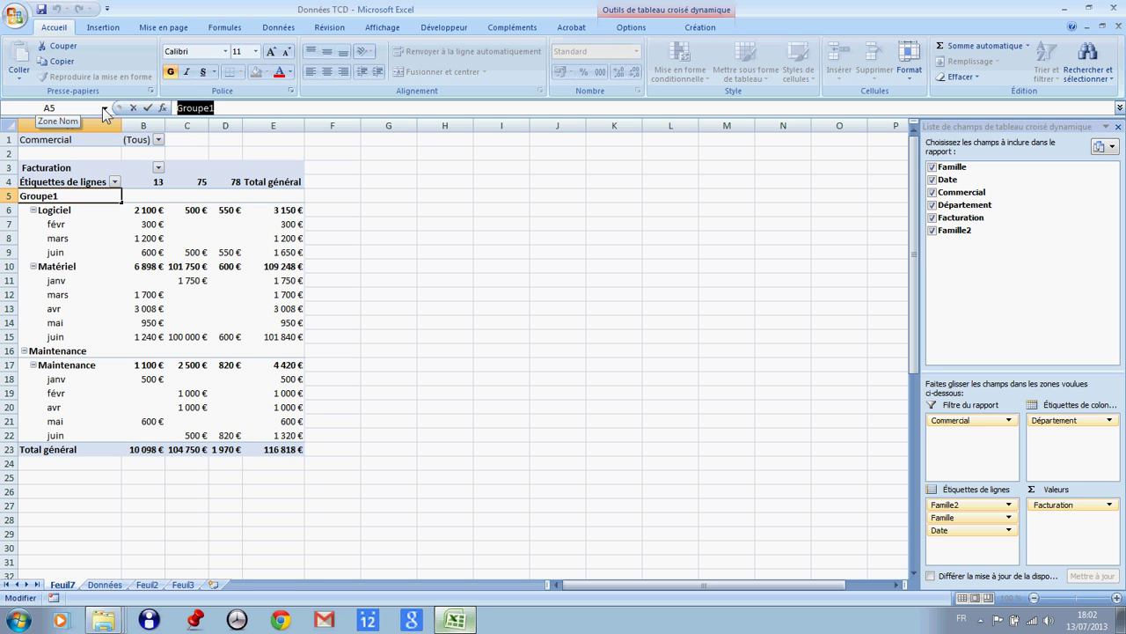
type("H")
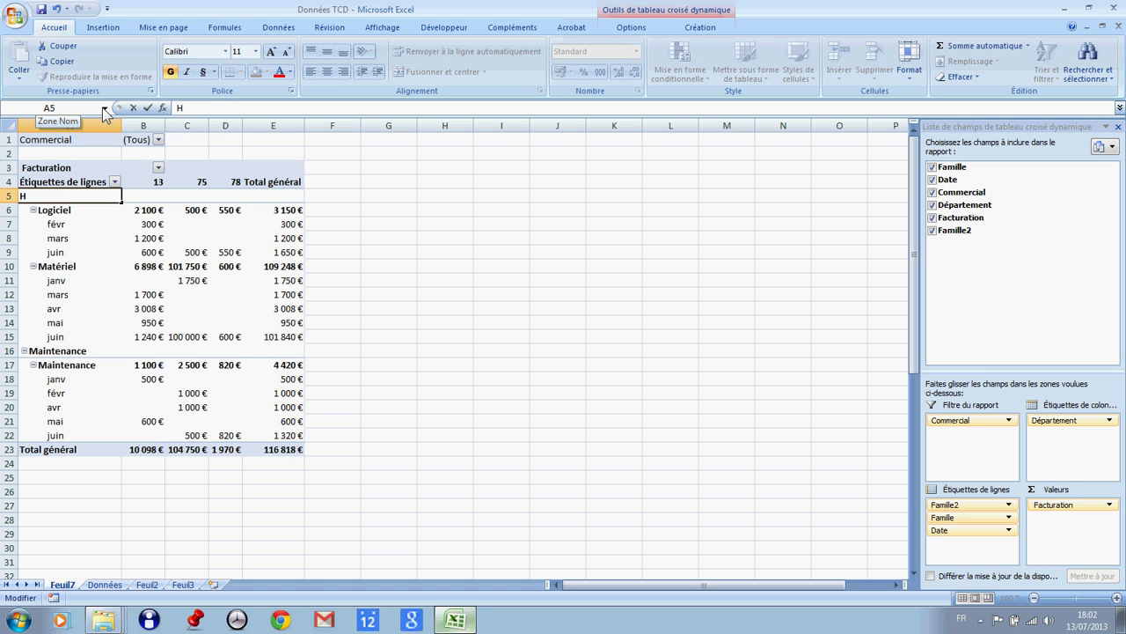
type("ors")
type(" maintenance")
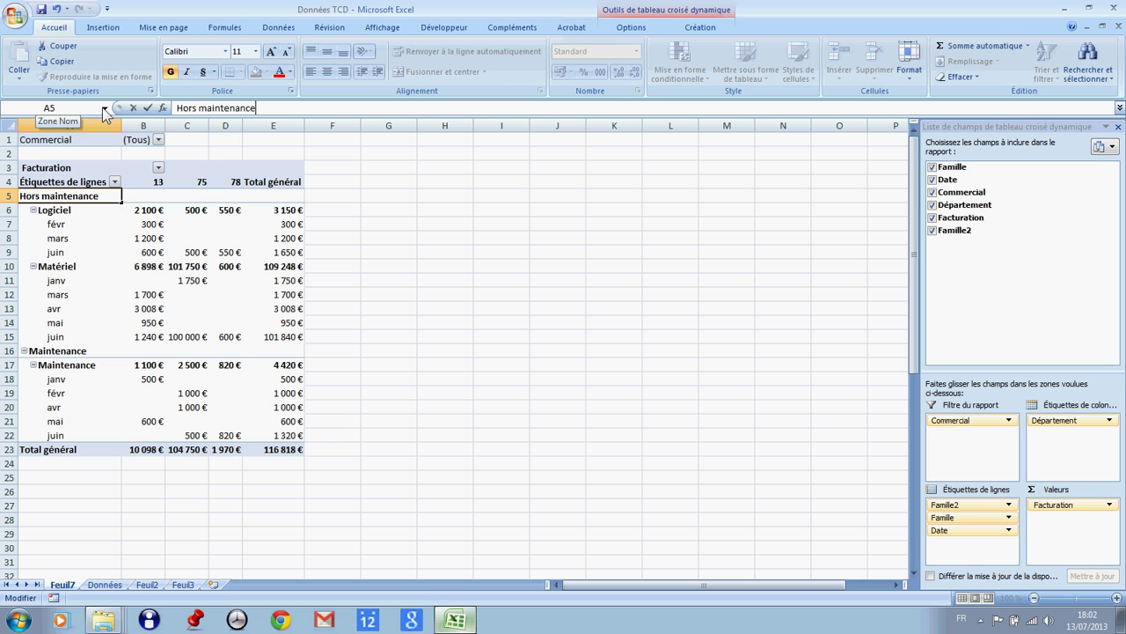
key("Return")
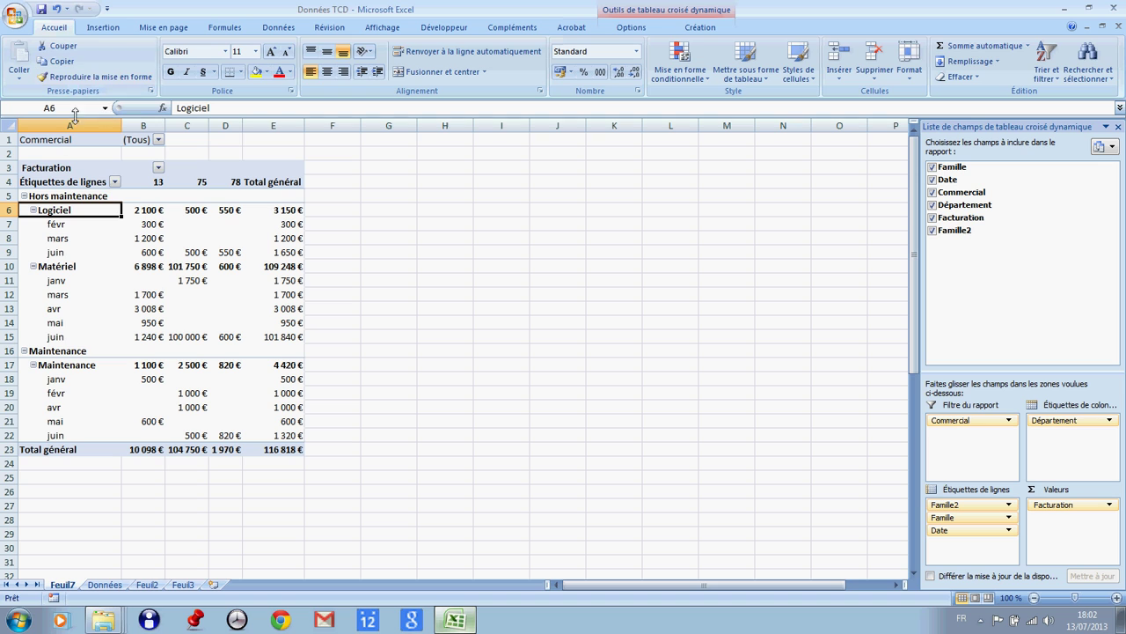
Collapse the Hors maintenance and Maintenance groups to show only their totals
left_click(24, 196)
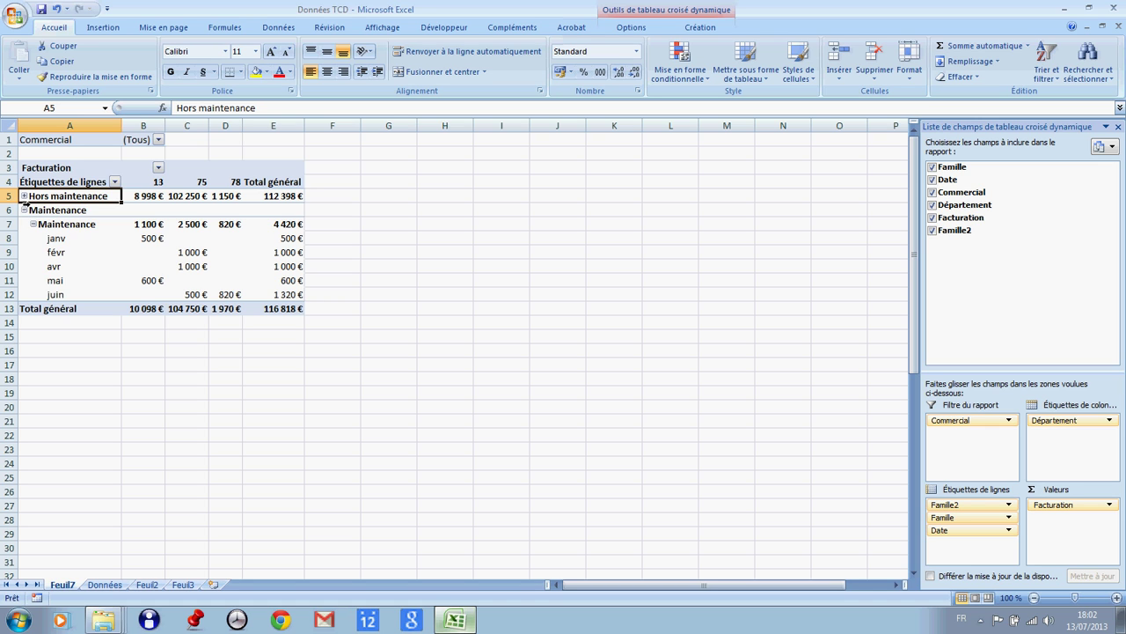
left_click(24, 210)
left_click(49, 199)
left_click(48, 212)
left_click(55, 198)
Re-expand the Hors maintenance group, then switch to the Données source data sheet
left_click(56, 212)
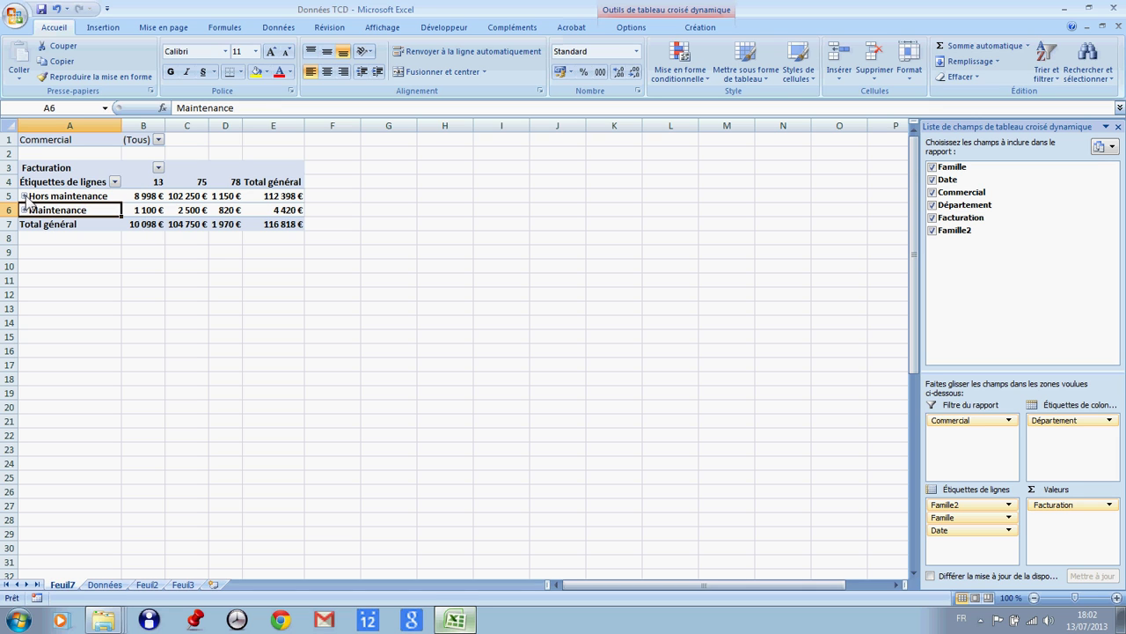
left_click(25, 196)
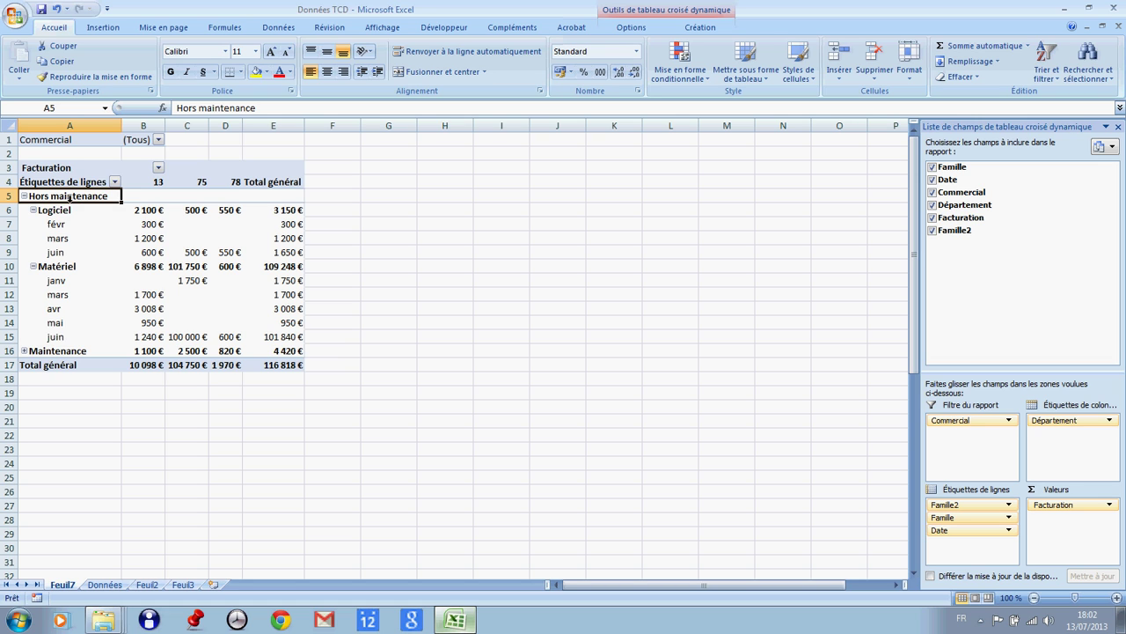
left_click(56, 212)
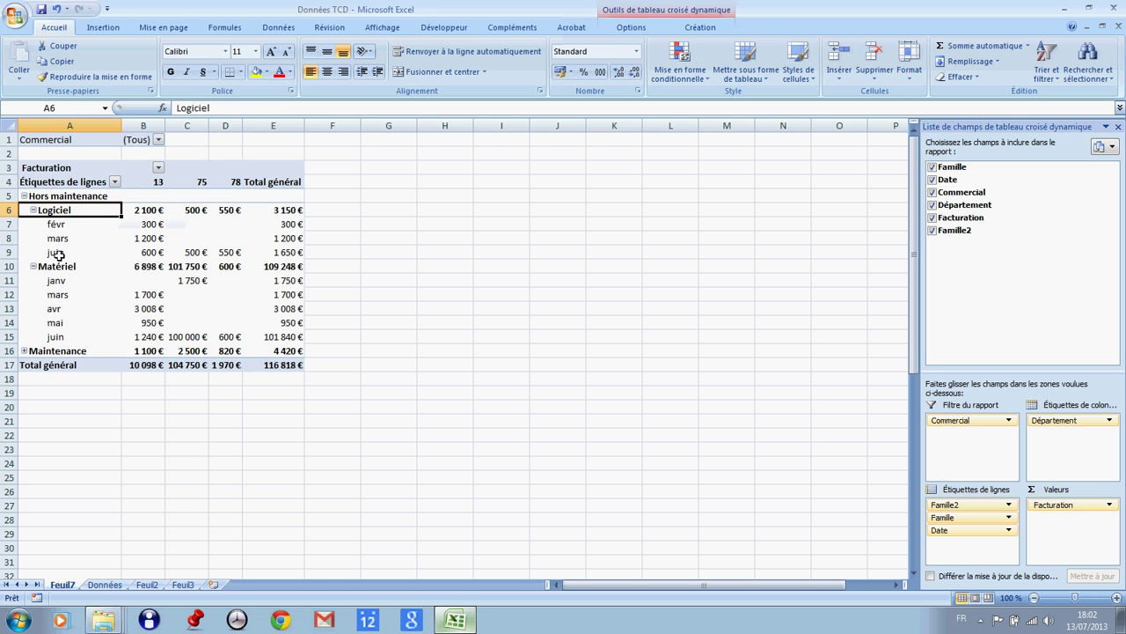
left_click(59, 270)
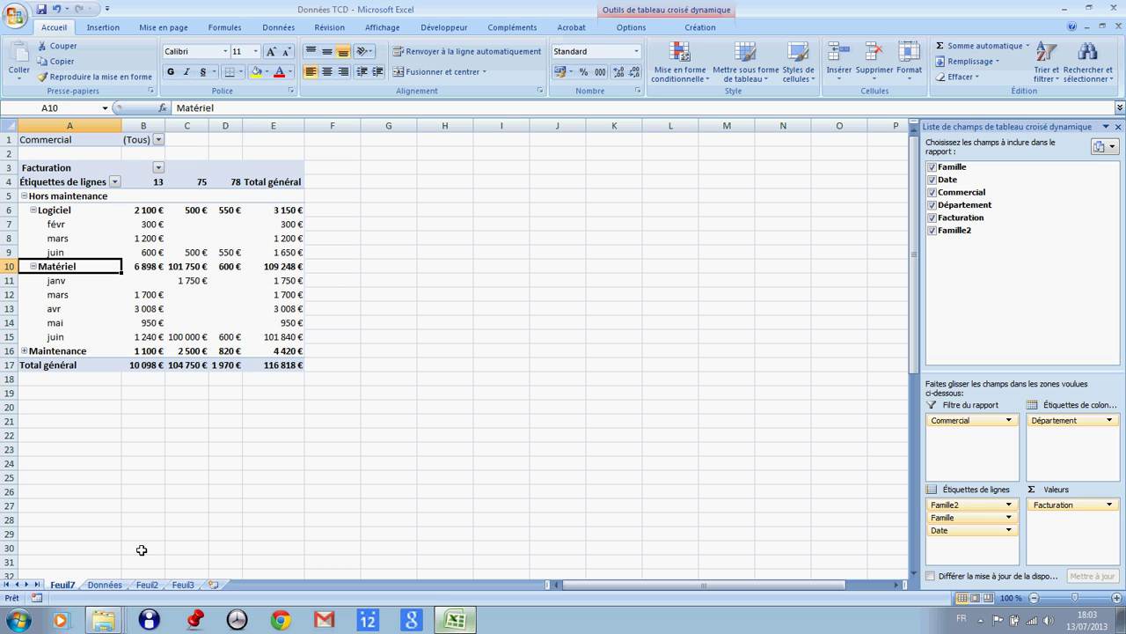
left_click(107, 585)
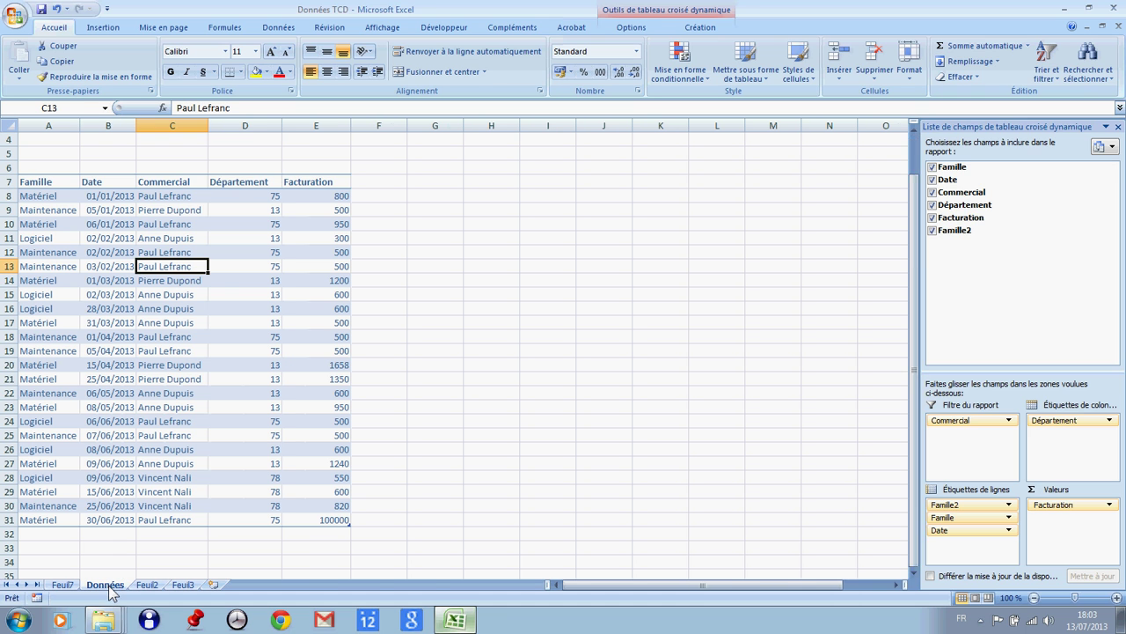
Add a row: Matériel, 30/06/2013, the autocompleted salesperson, department 75, billing 500000
left_click(55, 534)
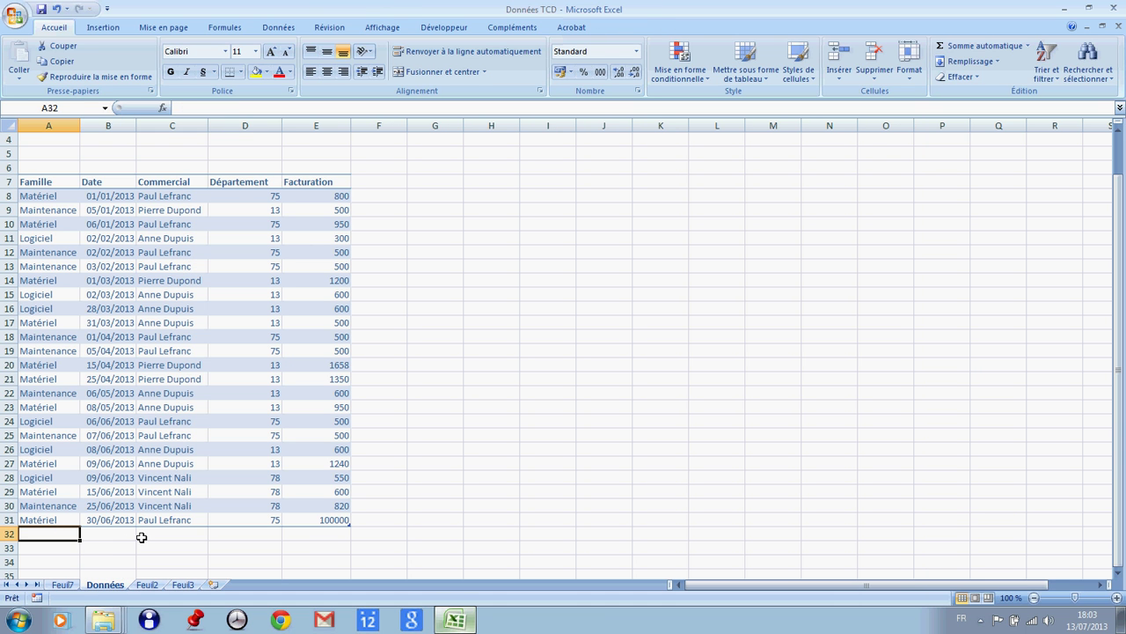
type("Matériel")
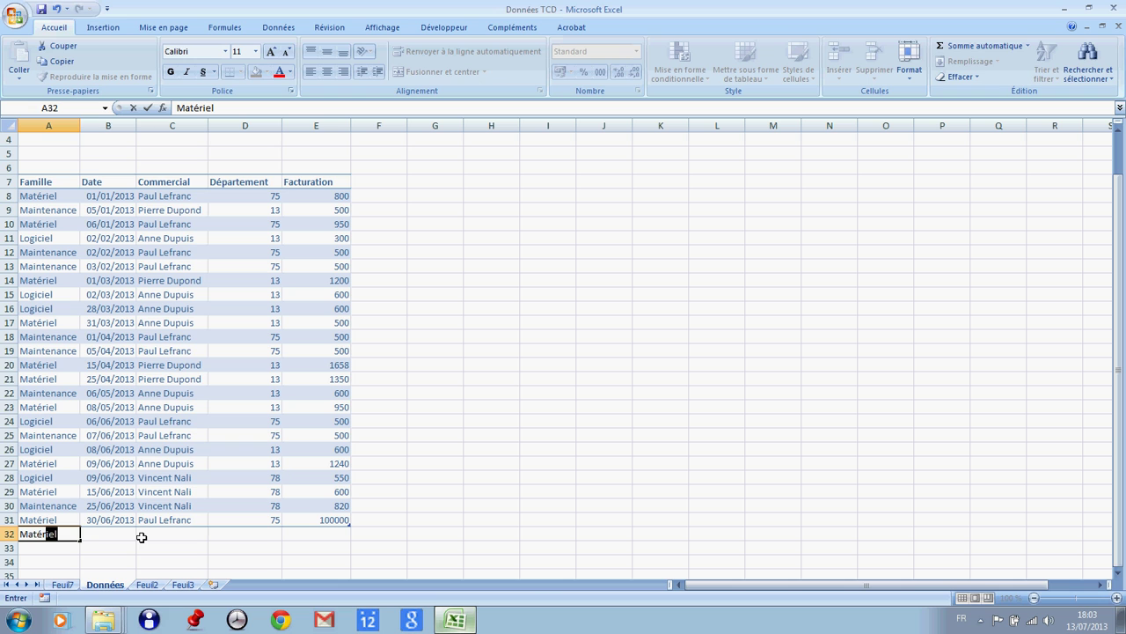
key("Tab")
type("30/06/2013")
key("Tab")
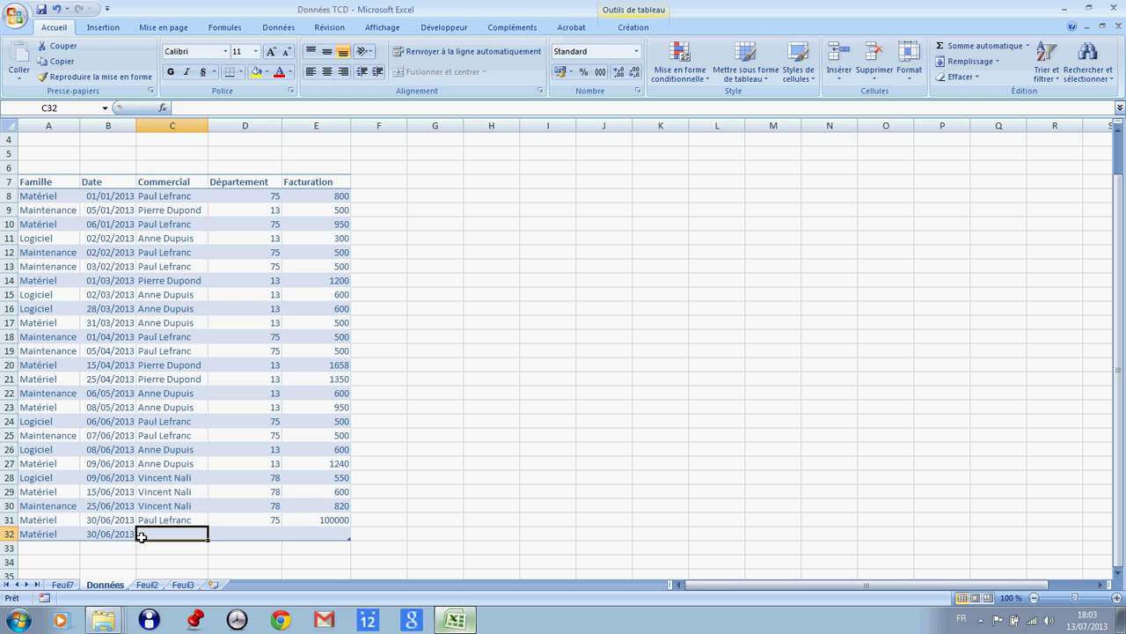
type("Paul Lefranc")
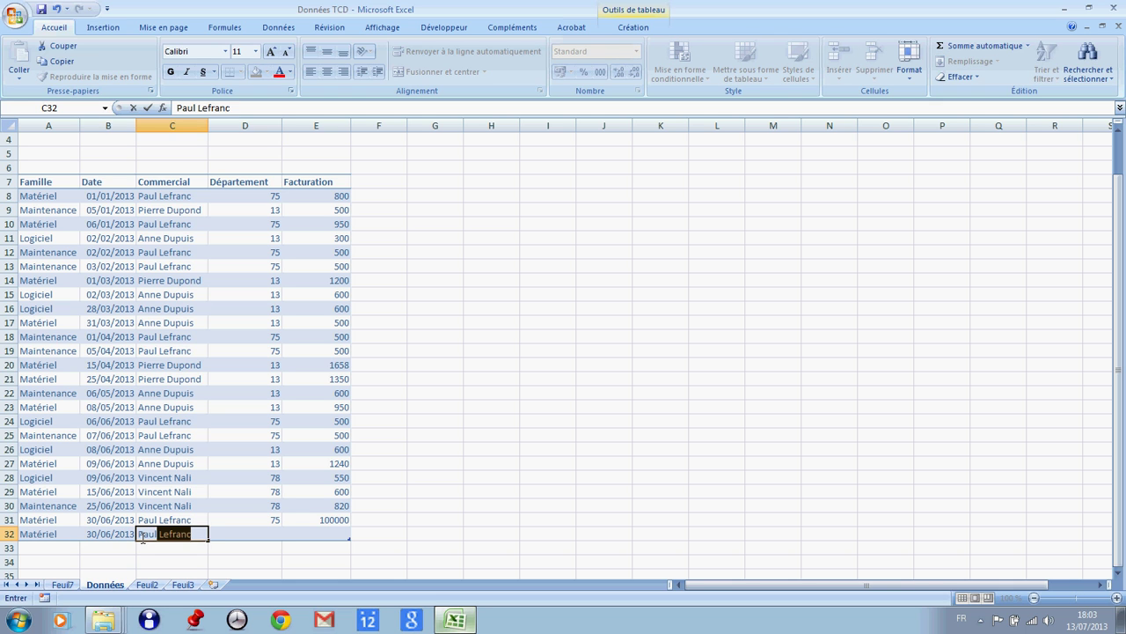
key("Tab")
type("75")
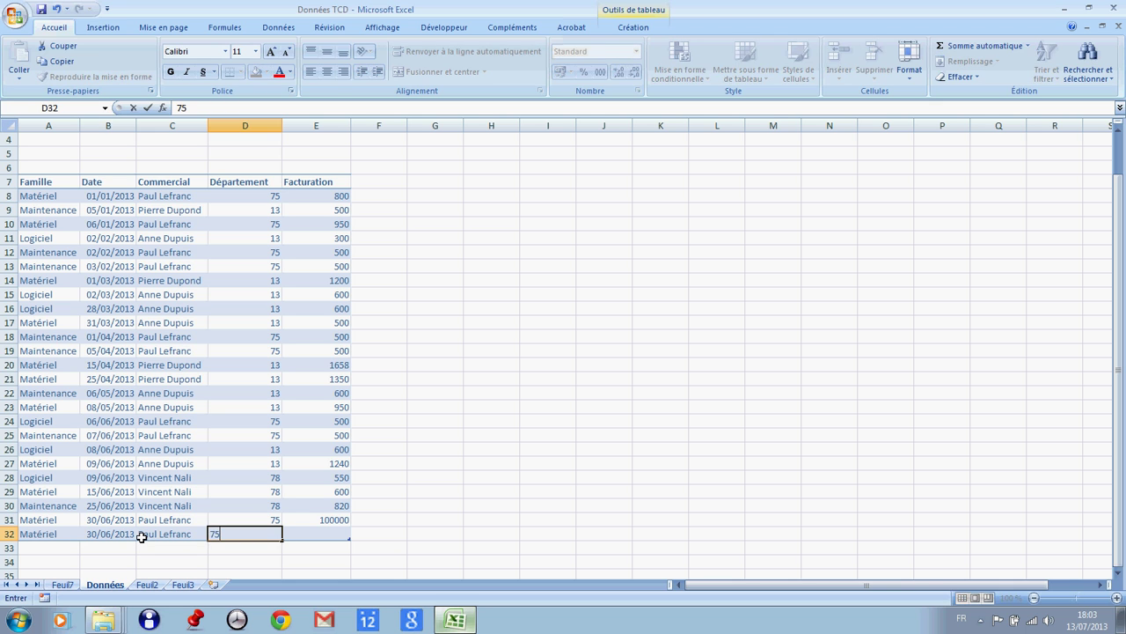
key("Tab")
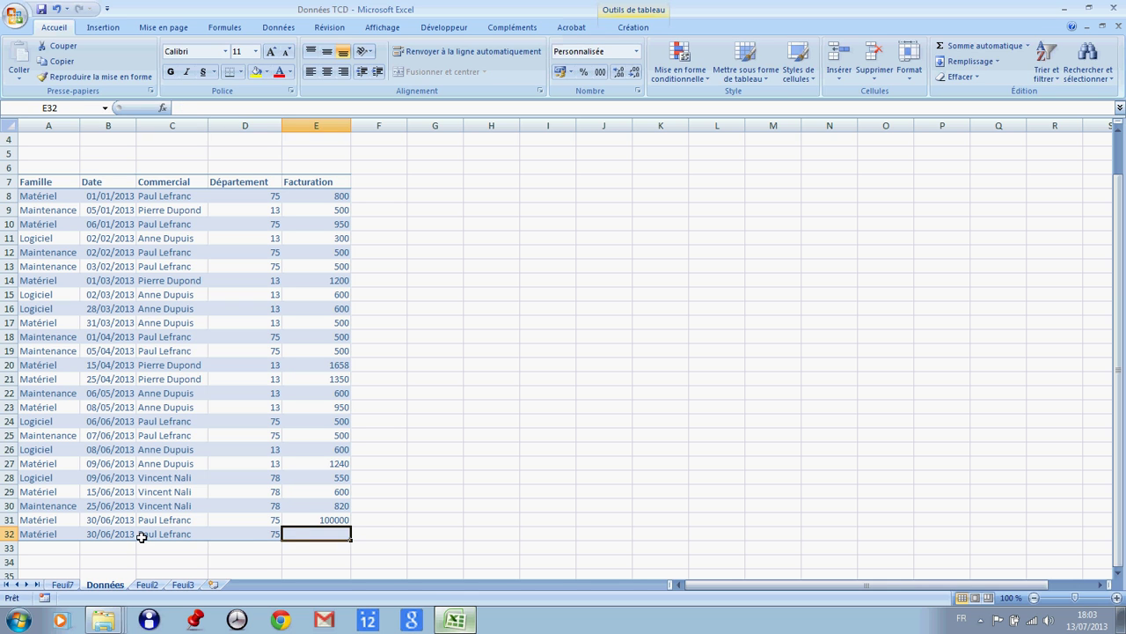
type("500000")
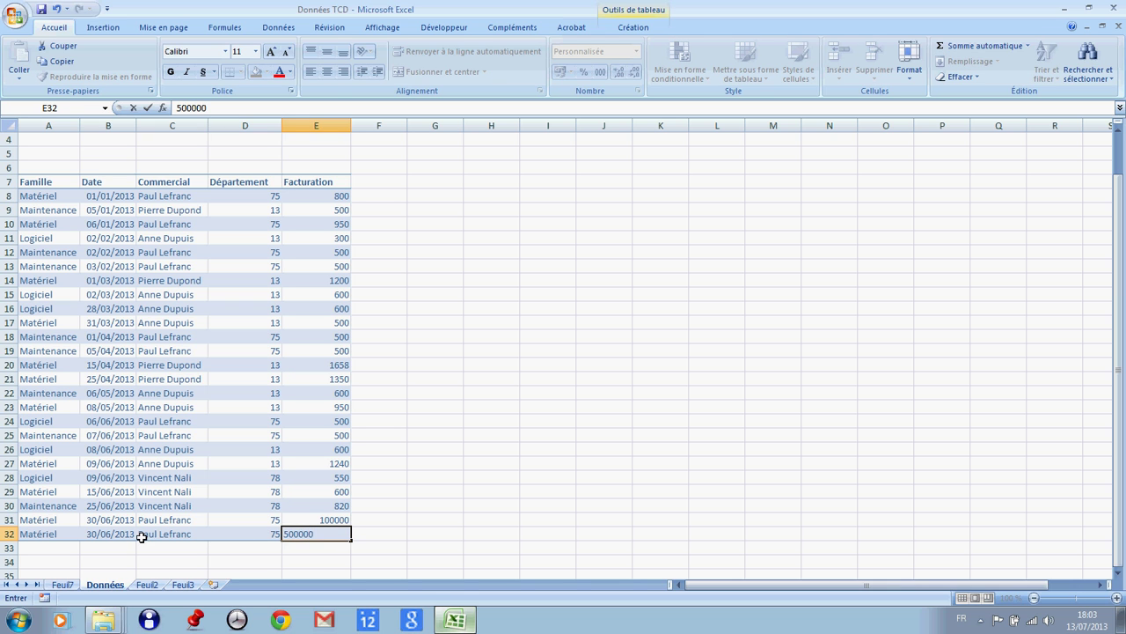
key("Return")
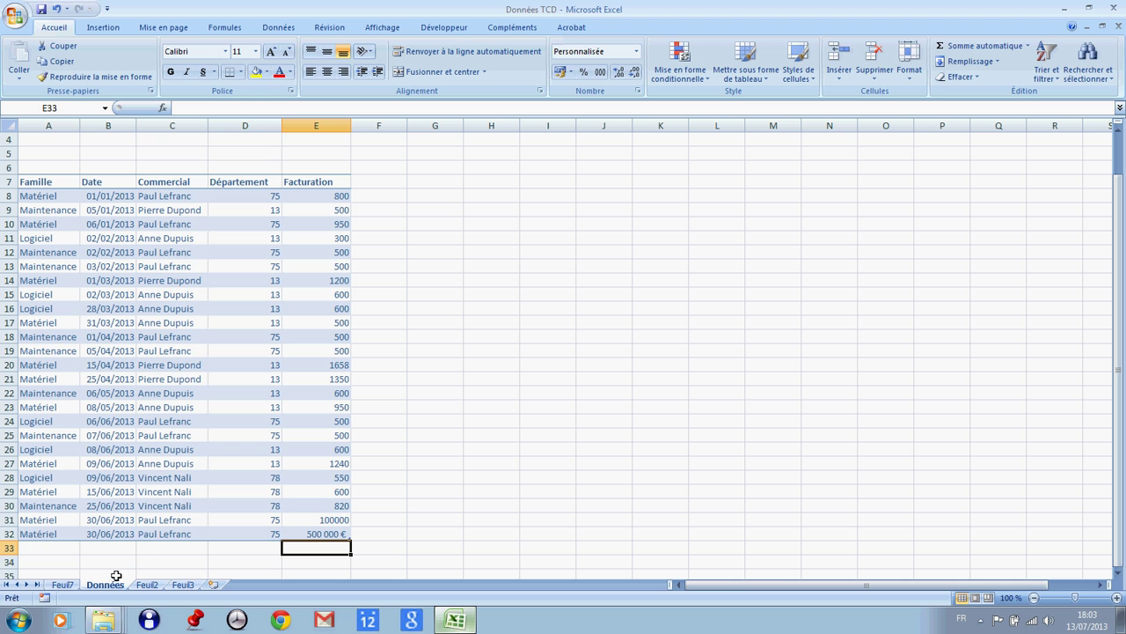
left_click(61, 585)
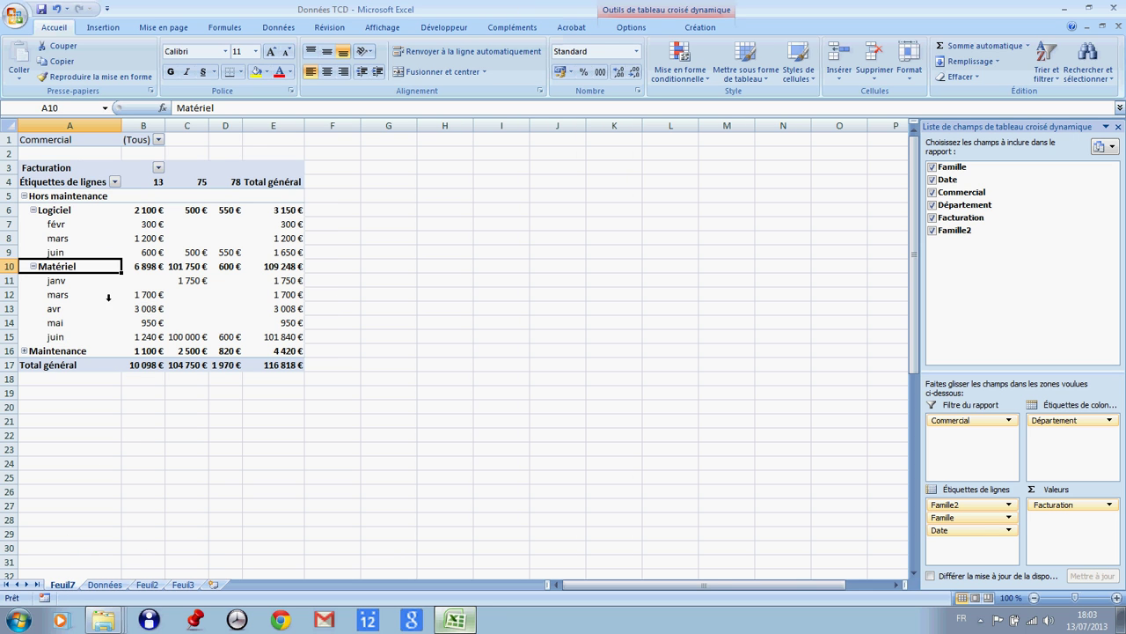
Check the unrefreshed pivot's 116 818 € grand total and the 500 € value in C9
mouse_move(218, 253)
mouse_move(283, 366)
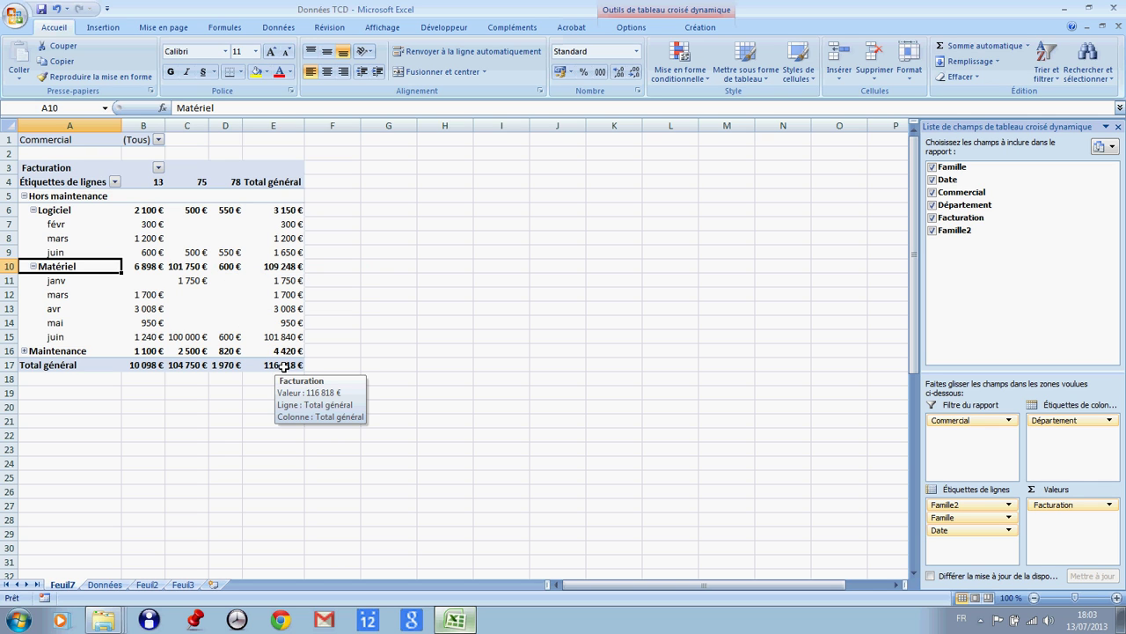
left_click(283, 366)
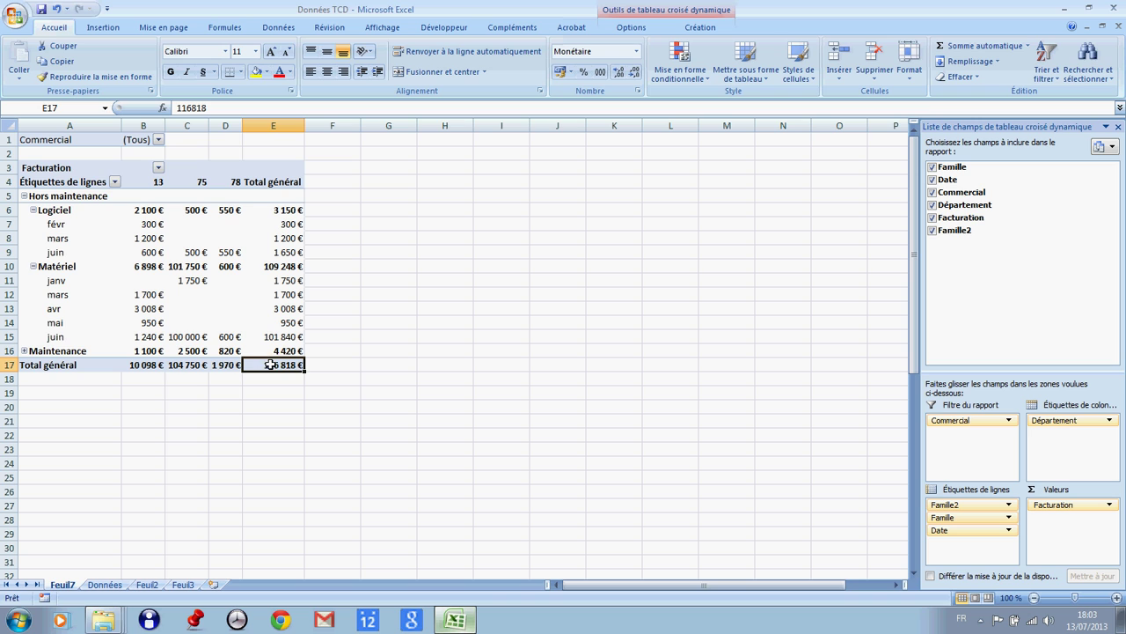
left_click(191, 251)
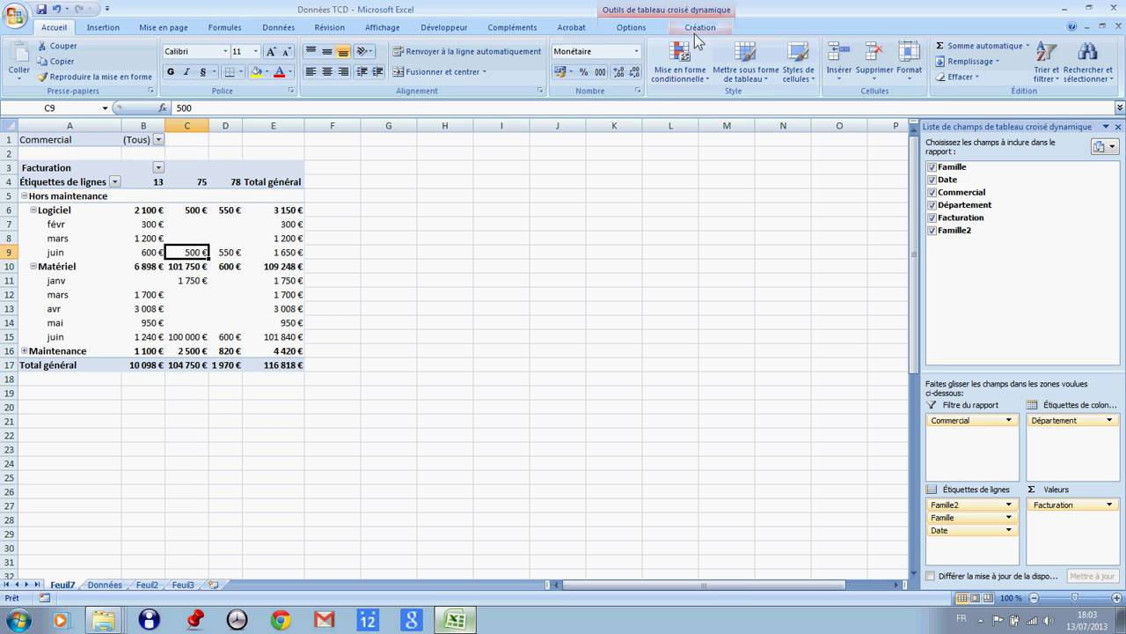
left_click(148, 240)
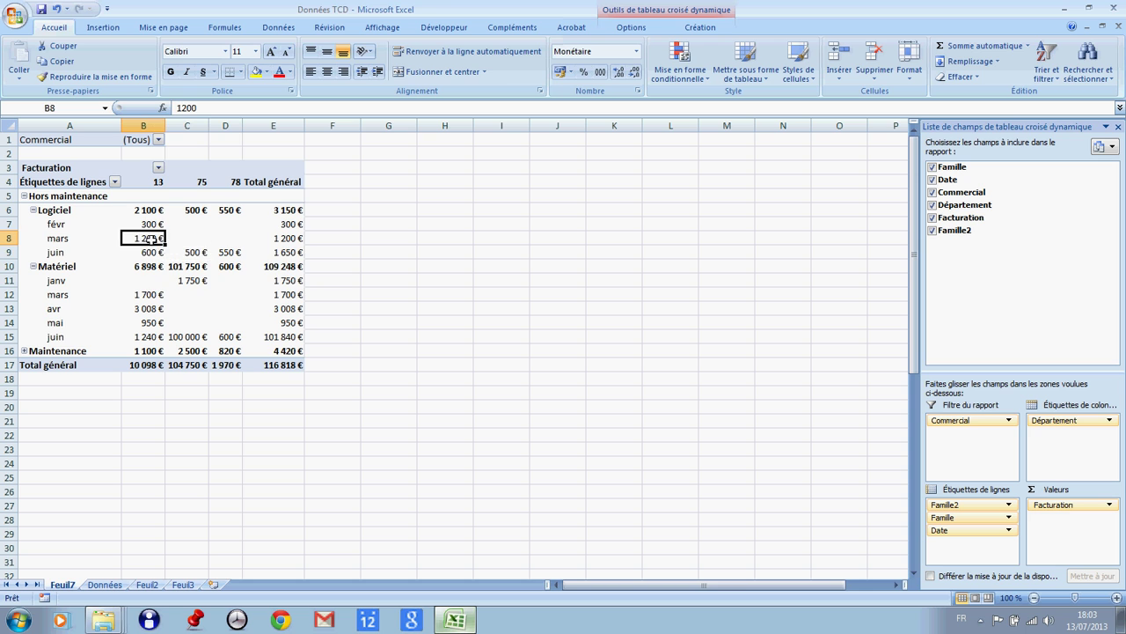
Refresh the pivot table so its grand total rises to 616 818 €
left_click(699, 29)
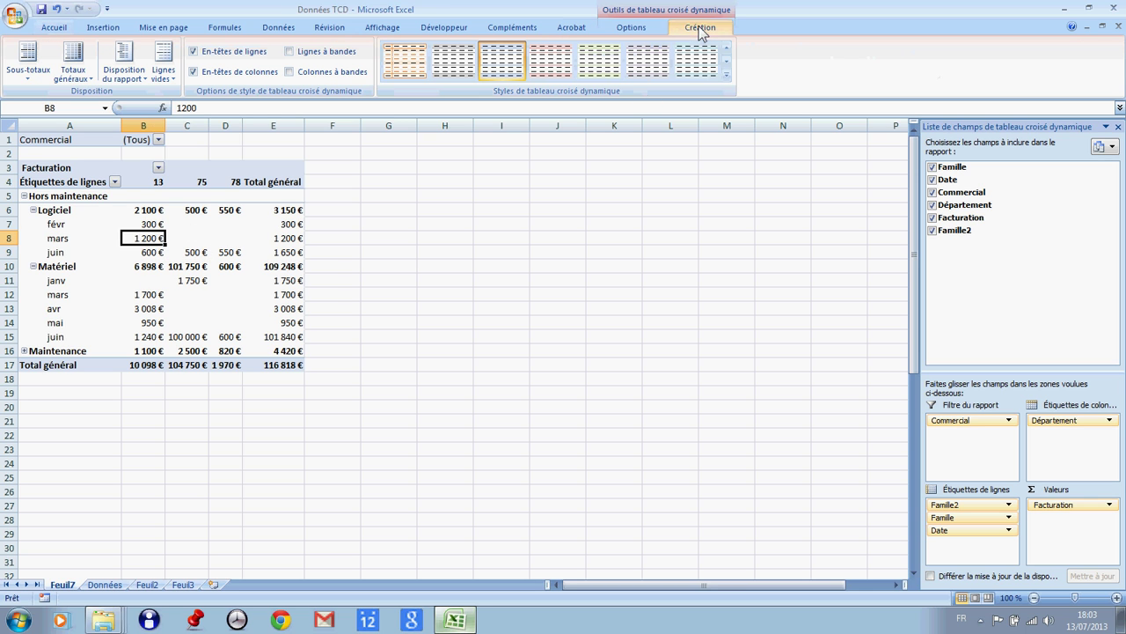
left_click(639, 29)
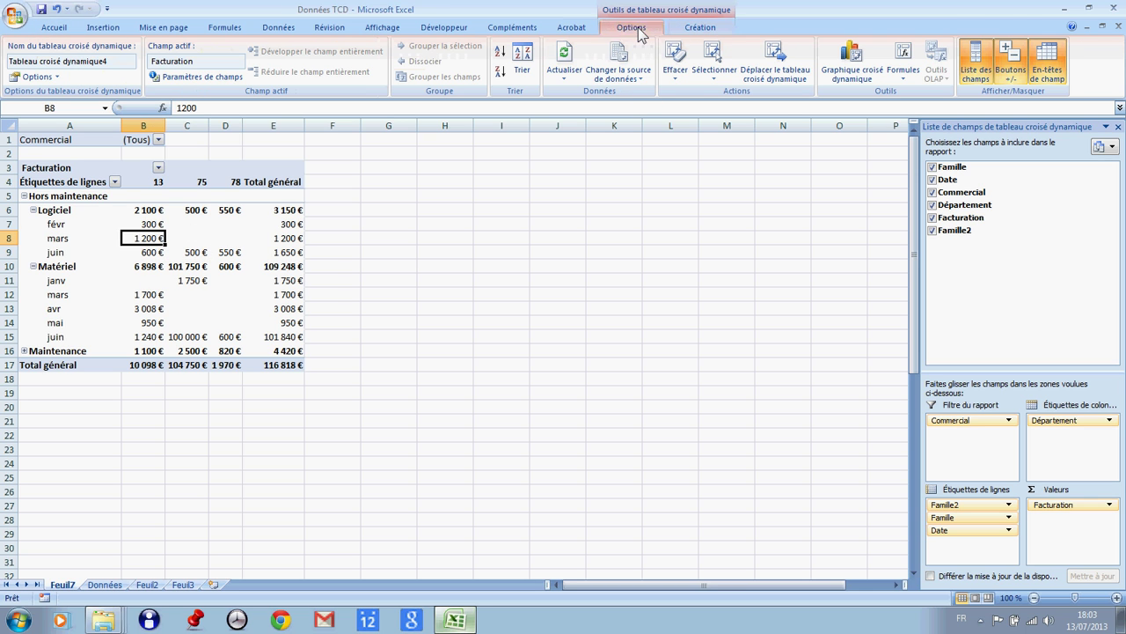
left_click(564, 76)
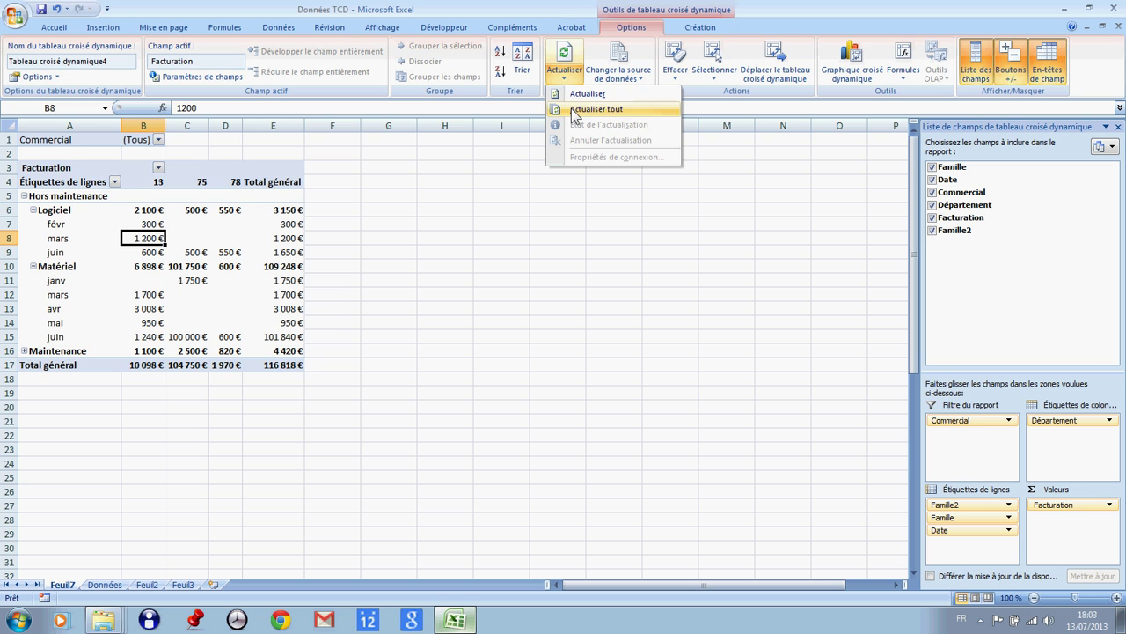
left_click(146, 237)
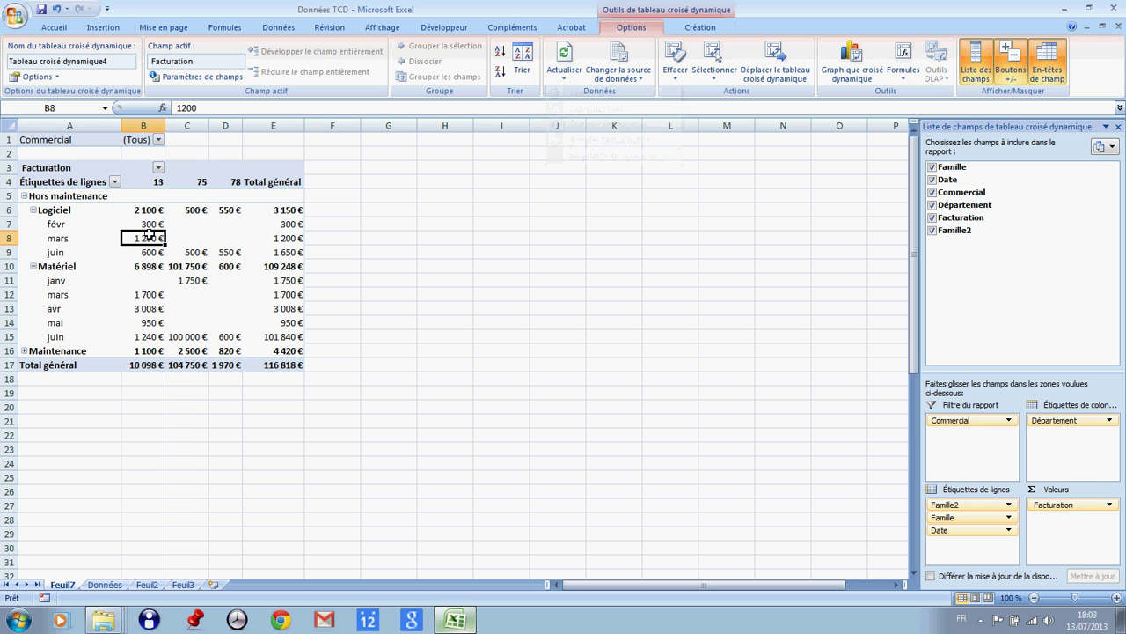
mouse_move(147, 238)
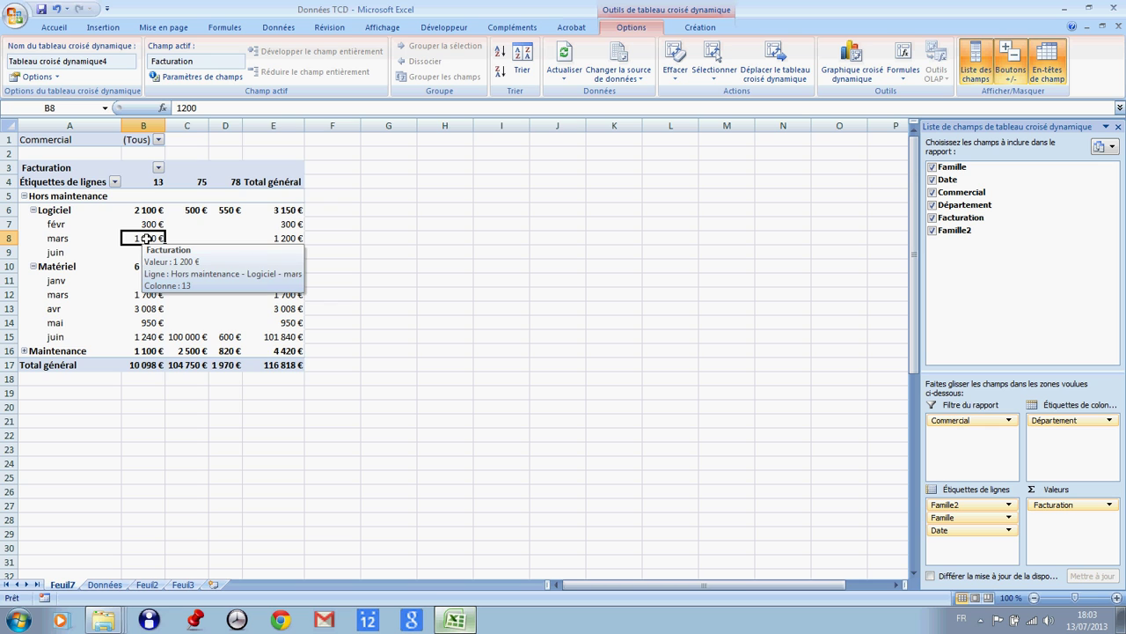
right_click(146, 238)
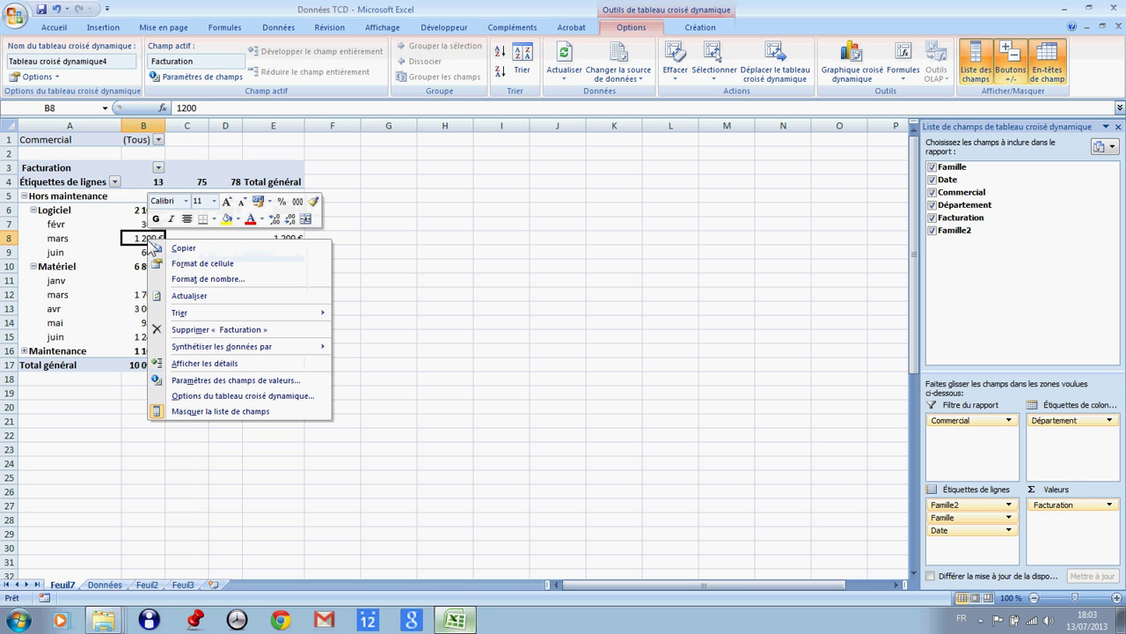
left_click(181, 297)
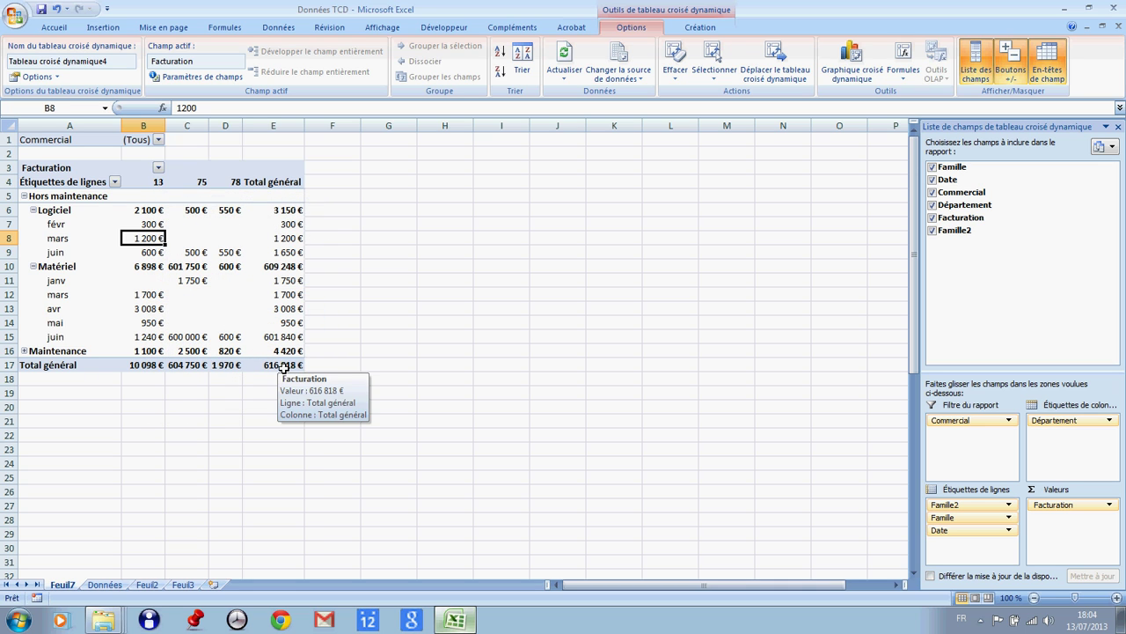
left_click(283, 367)
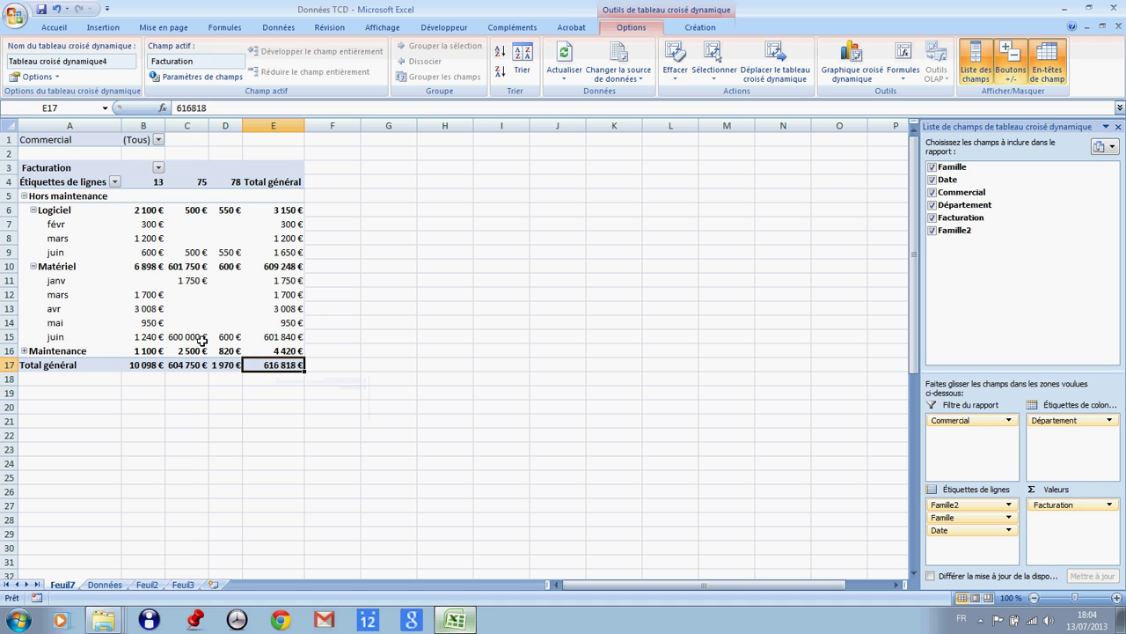
left_click(189, 337)
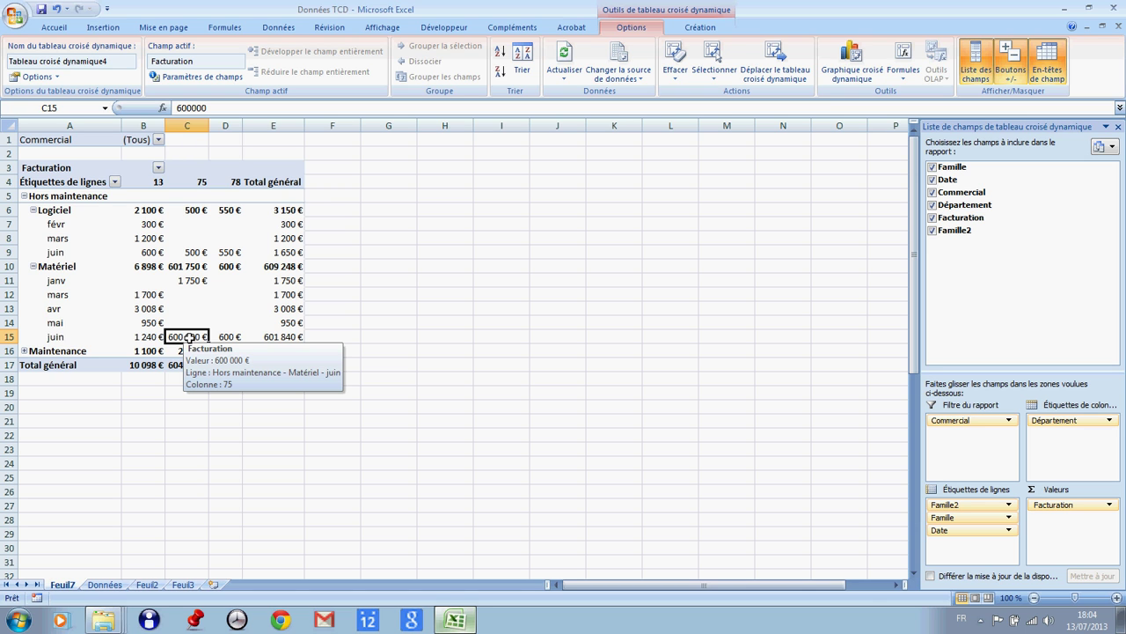
Drill into the 600 000 € June Matériel cell C15 to list its detail rows on Feuil8
double_click(189, 337)
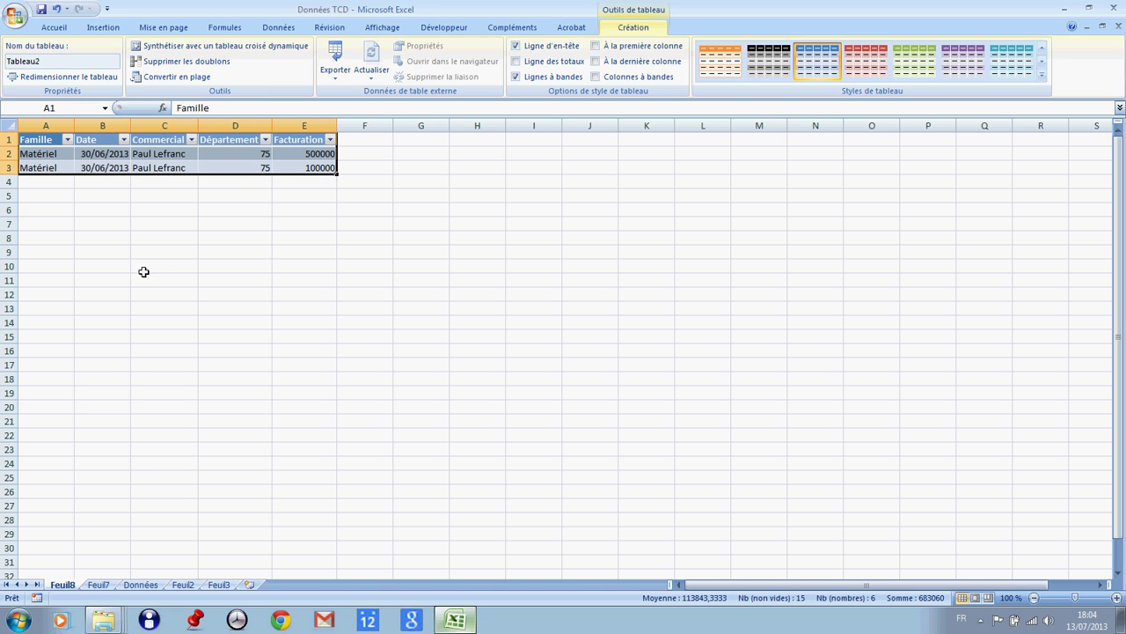
Inspect the 500000 and 100000 billing amounts in the drill-down rows
left_click(322, 152)
left_click(322, 168)
left_click(322, 154)
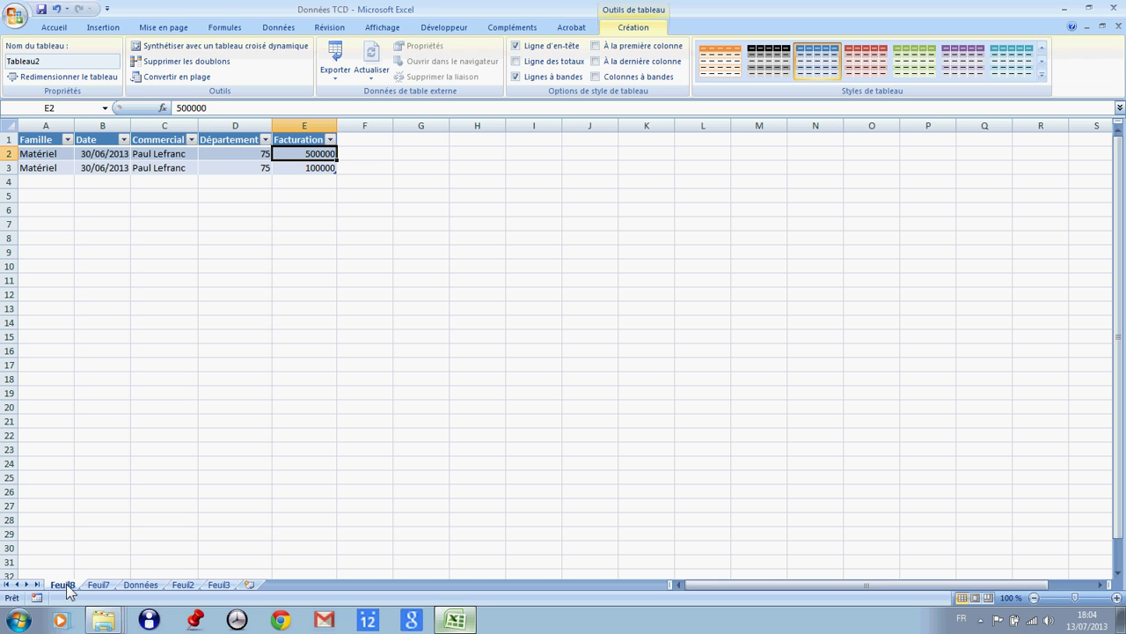
Delete the Feuil8 drill-down sheet, confirming the deletion
right_click(68, 588)
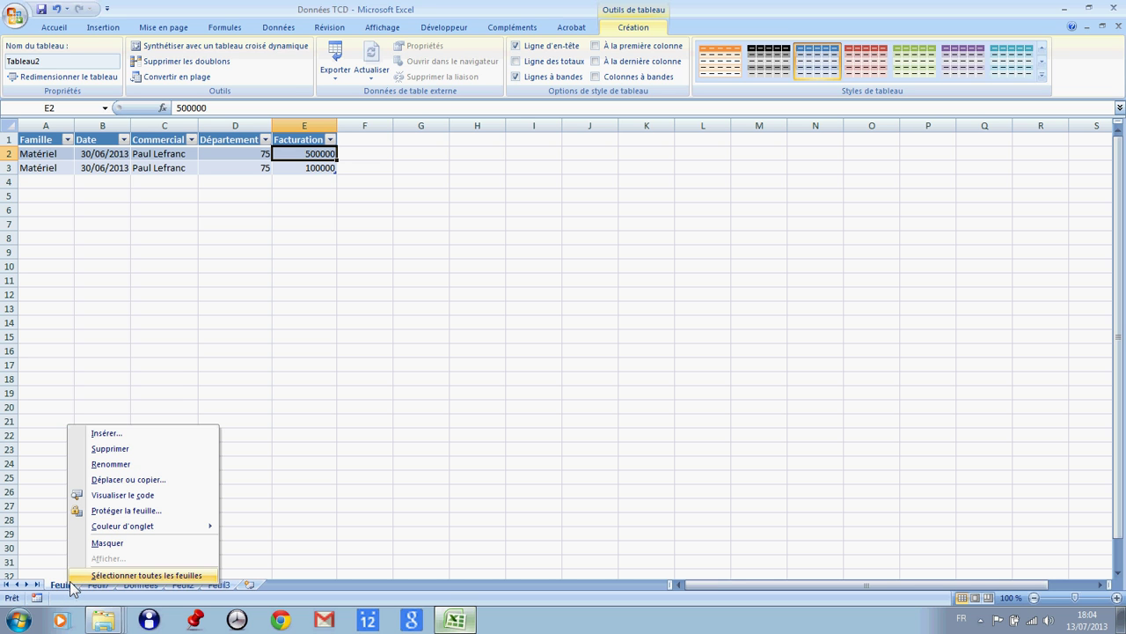
left_click(119, 451)
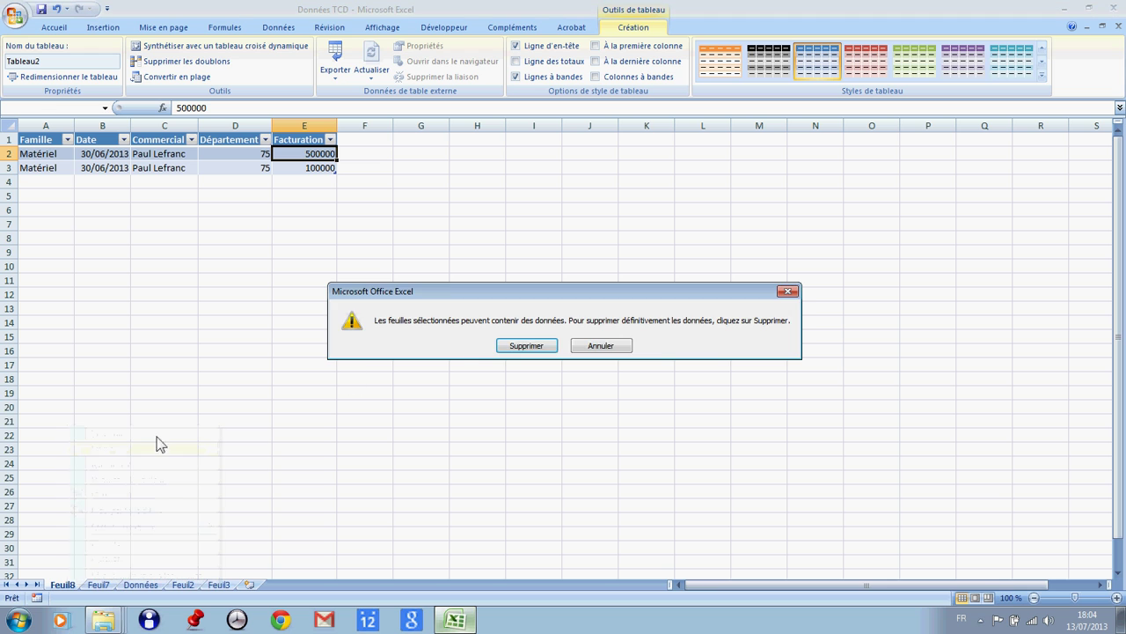
left_click(516, 348)
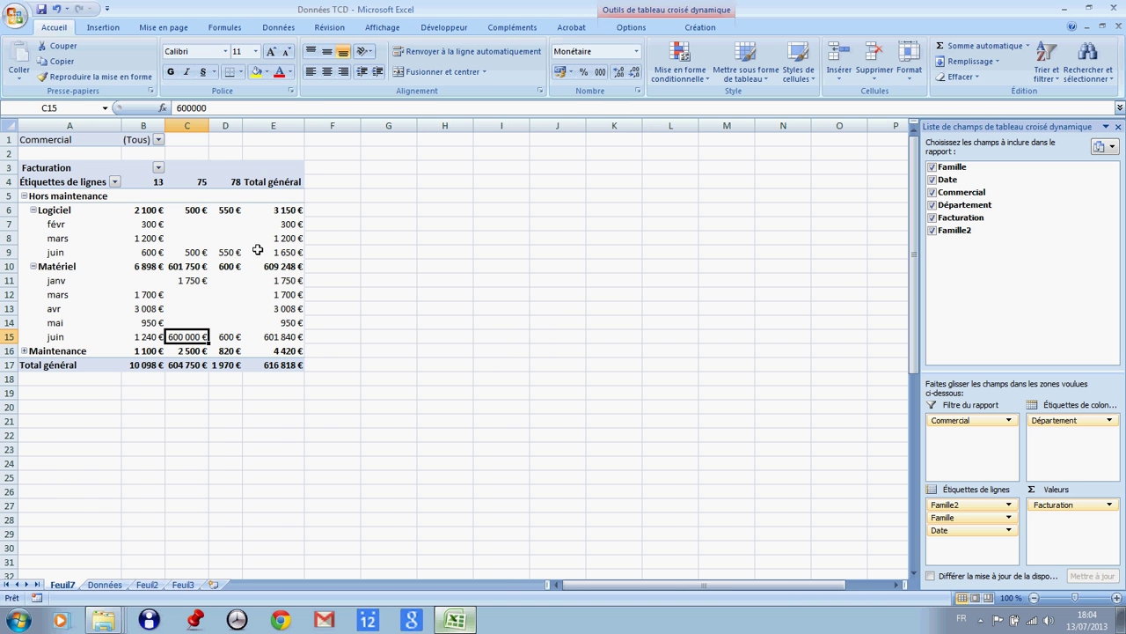
mouse_move(258, 251)
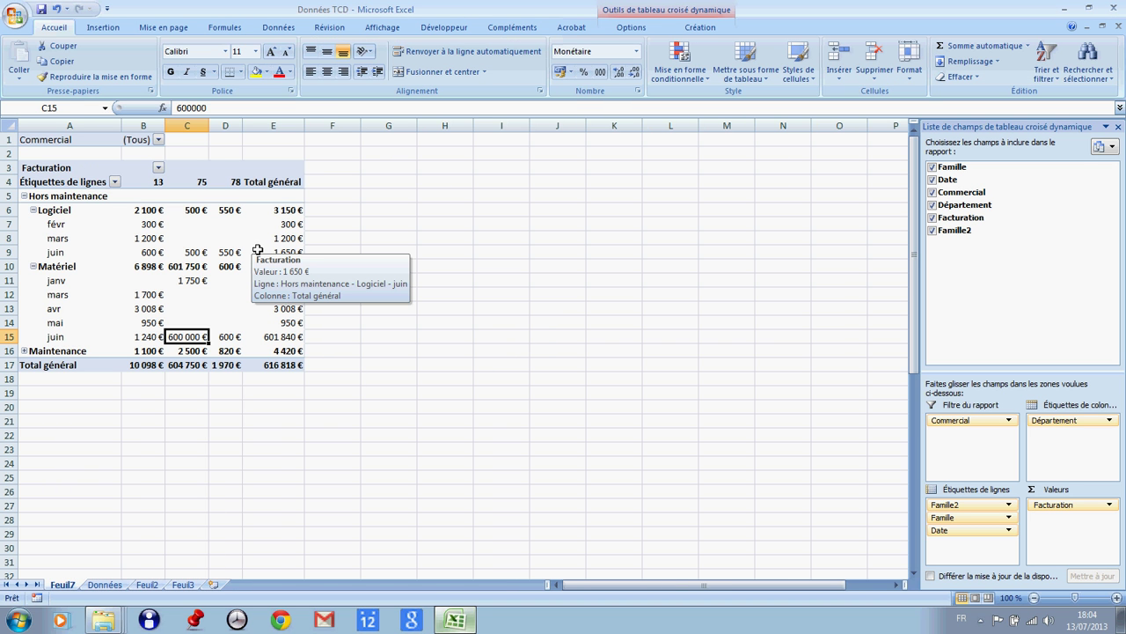